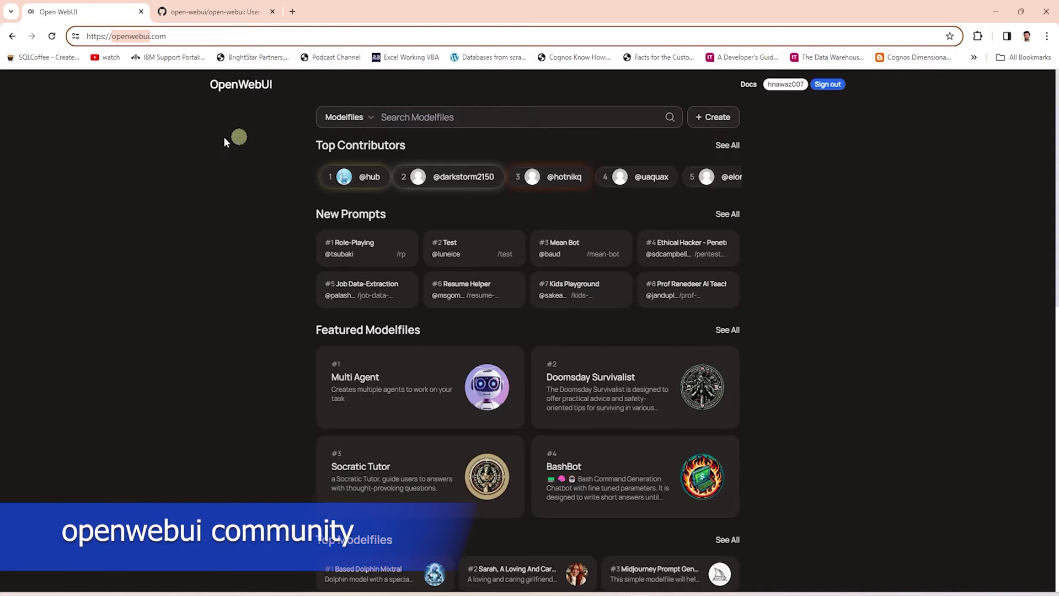
Browse the Open WebUI Community's Top Modelfiles, New Modelfiles and Categories, then view the open-webui GitHub README.
{"action": "left_click", "coordinate": [158, 159]}
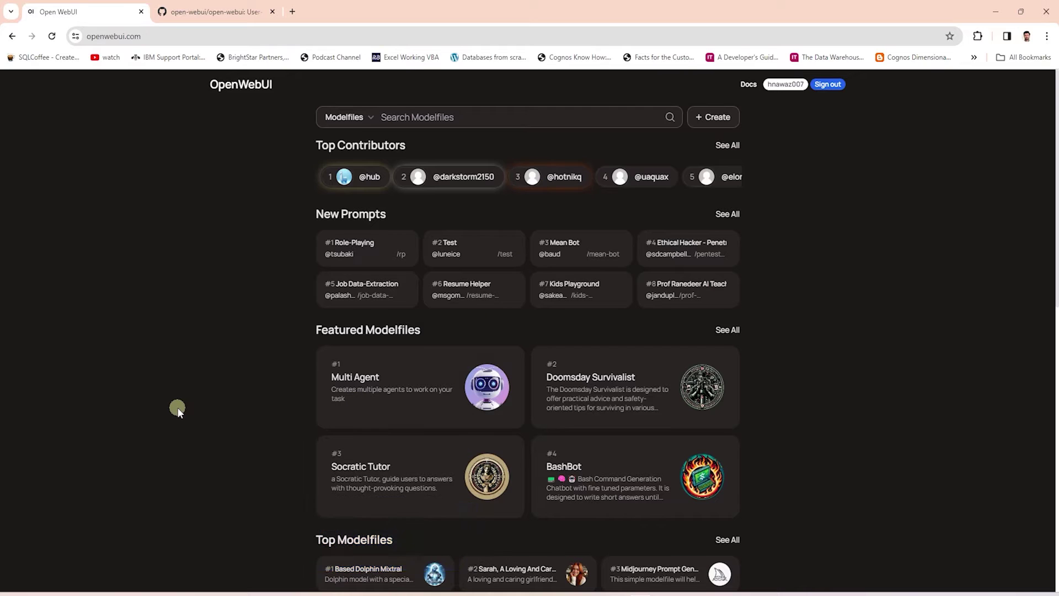
{"action": "scroll", "coordinate": [177, 407], "scroll_direction": "down", "scroll_amount": 3}
{"action": "scroll", "coordinate": [177, 408], "scroll_direction": "down", "scroll_amount": 4}
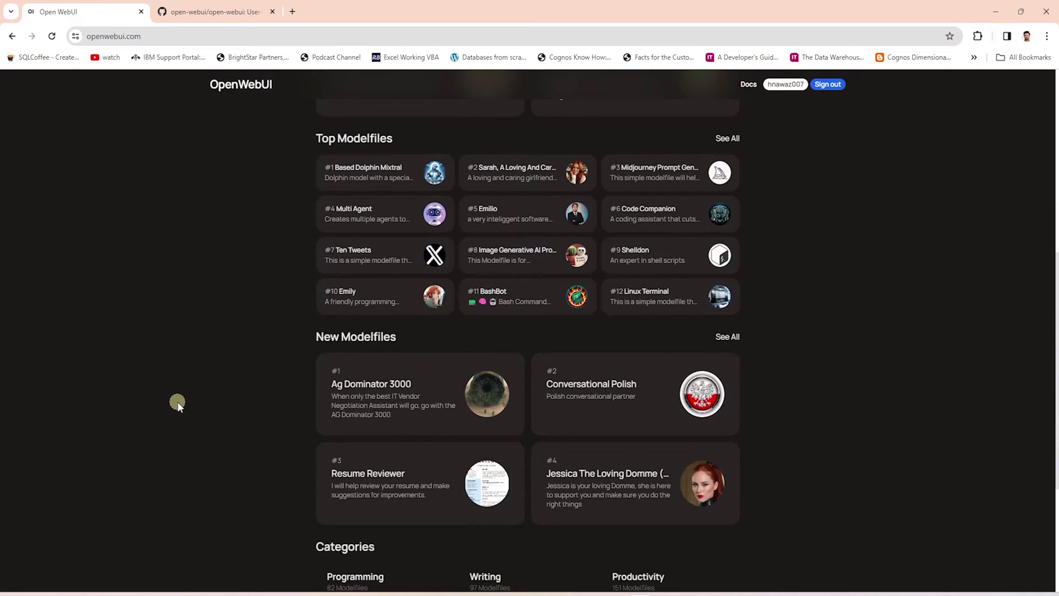
{"action": "scroll", "coordinate": [177, 401], "scroll_direction": "down", "scroll_amount": 3}
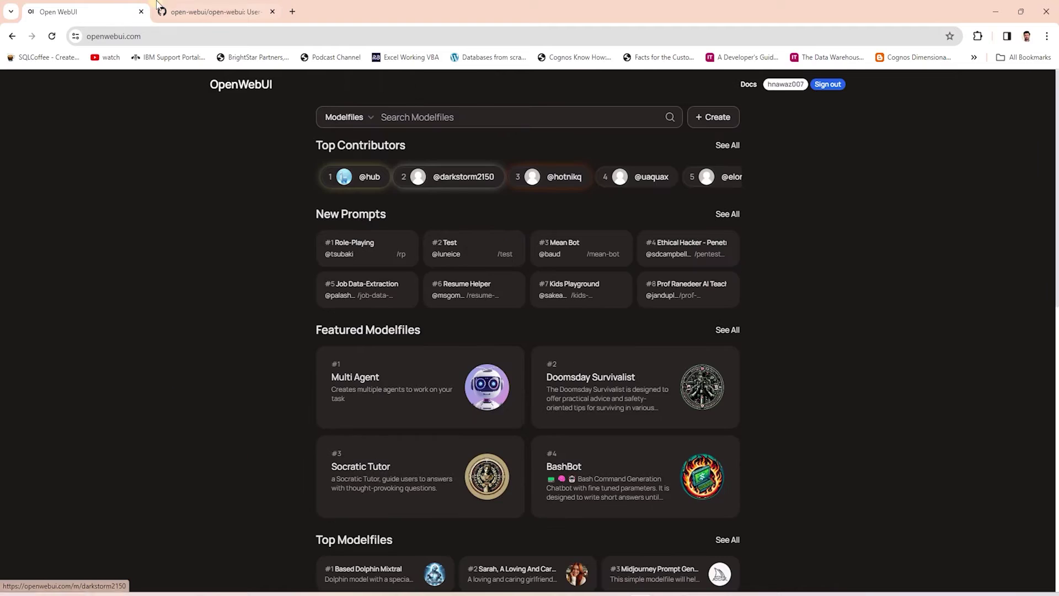
{"action": "left_click", "coordinate": [203, 6]}
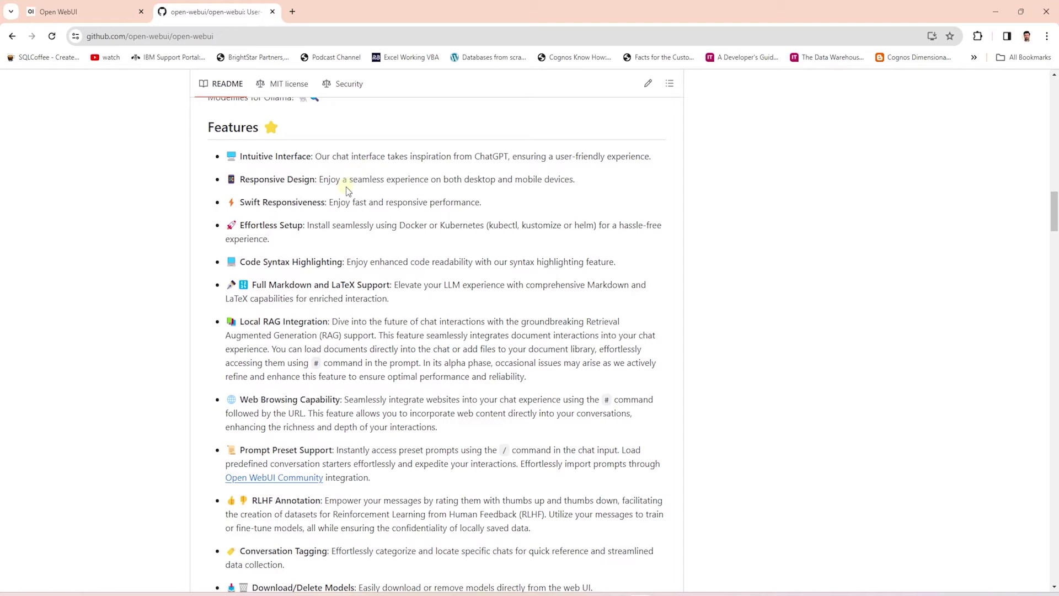
Scroll the README from Features down to Steps to Install Open WebUI, highlighting the Installing Docker prerequisite.
{"action": "scroll", "coordinate": [279, 284], "scroll_direction": "down", "scroll_amount": 1}
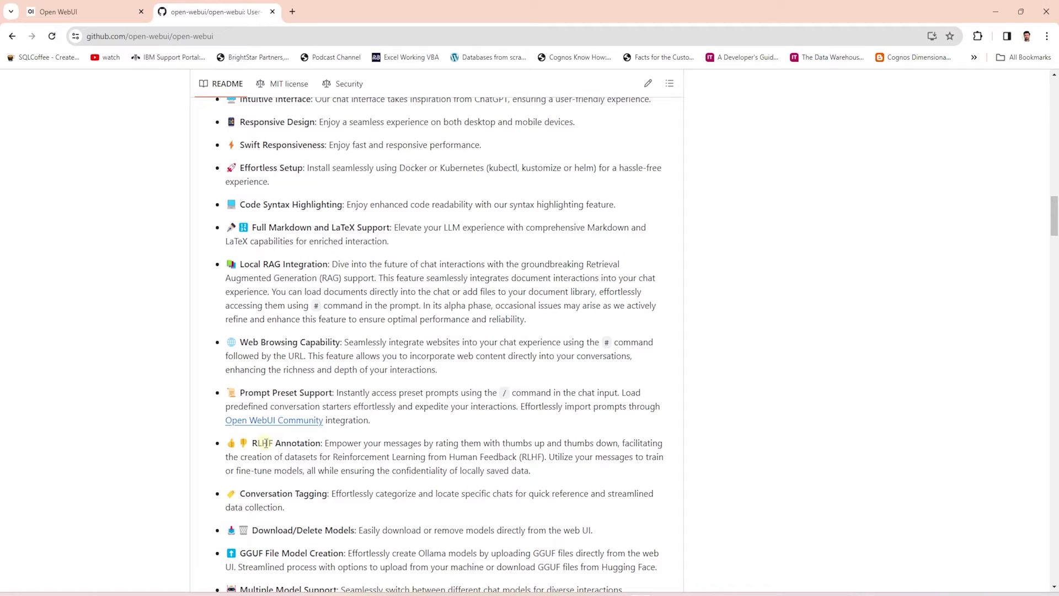
{"action": "scroll", "coordinate": [386, 469], "scroll_direction": "down", "scroll_amount": 3}
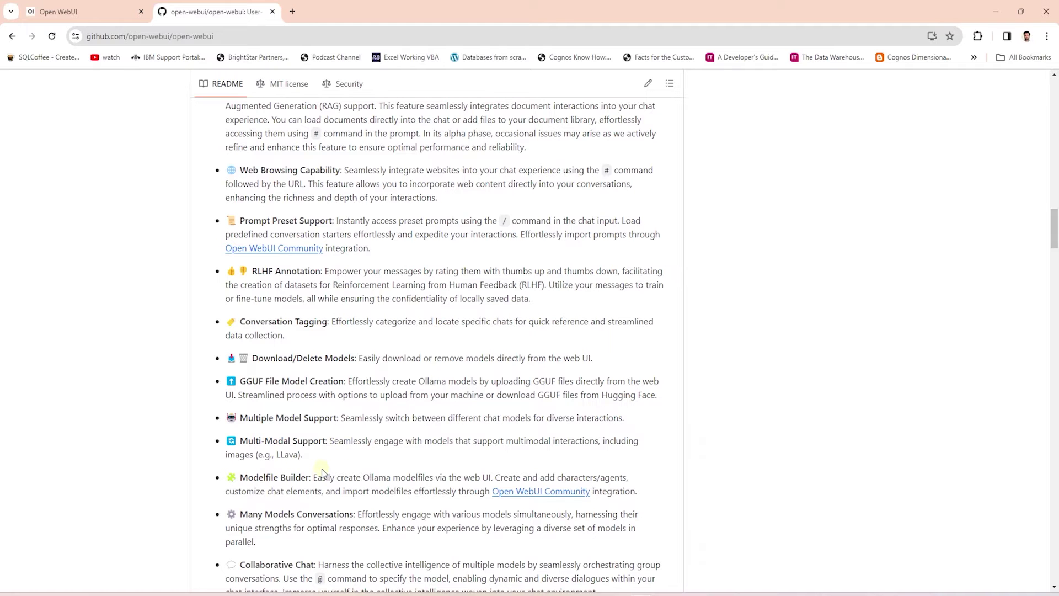
{"action": "scroll", "coordinate": [323, 473], "scroll_direction": "down", "scroll_amount": 4}
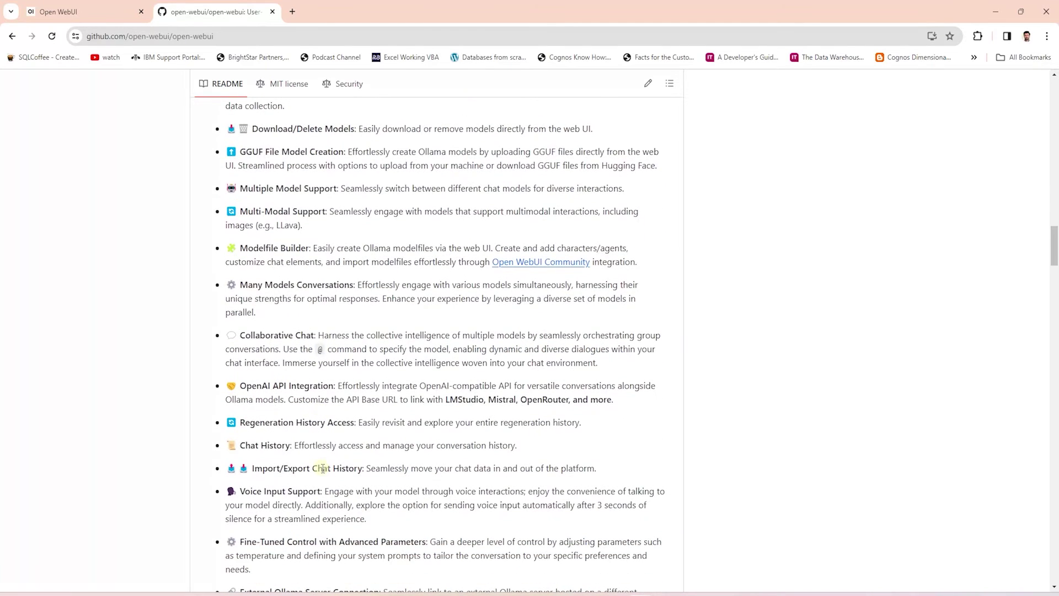
{"action": "scroll", "coordinate": [322, 468], "scroll_direction": "down", "scroll_amount": 11}
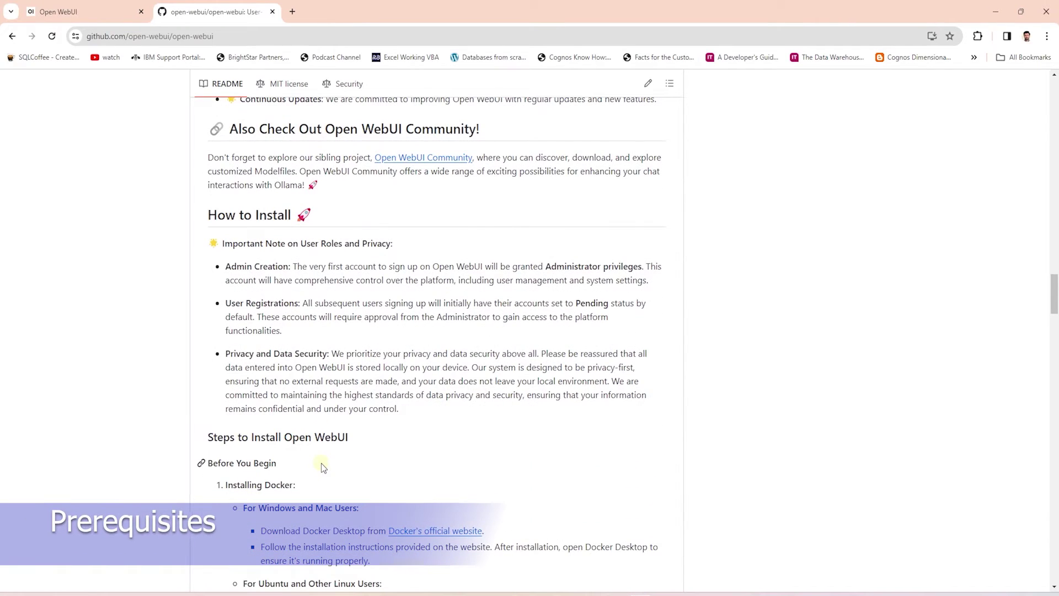
{"action": "scroll", "coordinate": [321, 462], "scroll_direction": "down", "scroll_amount": 3}
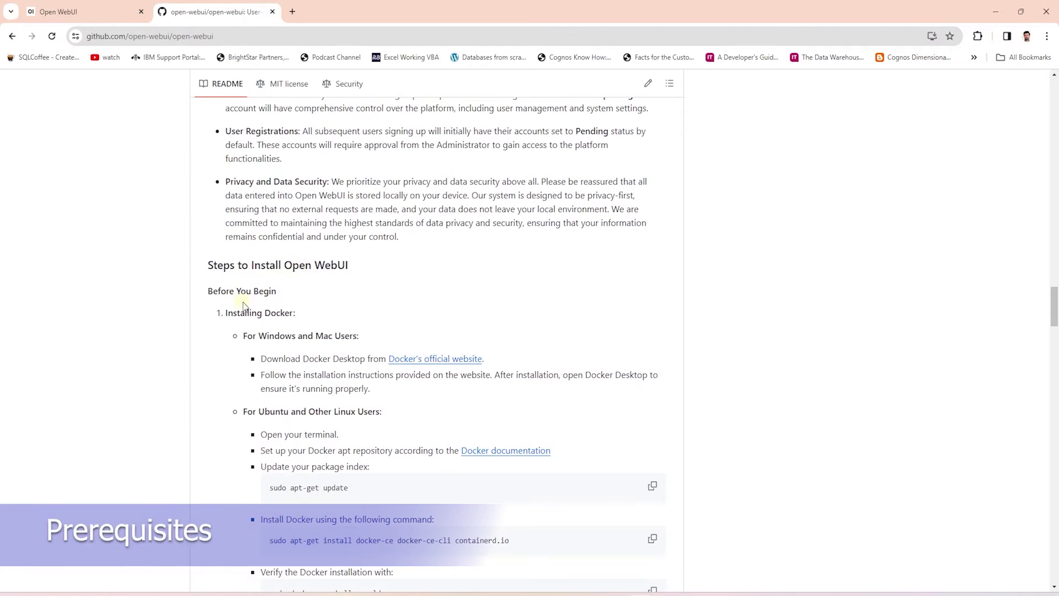
{"action": "left_click_drag", "start_coordinate": [299, 316], "coordinate": [253, 314]}
{"action": "left_click", "coordinate": [300, 313]}
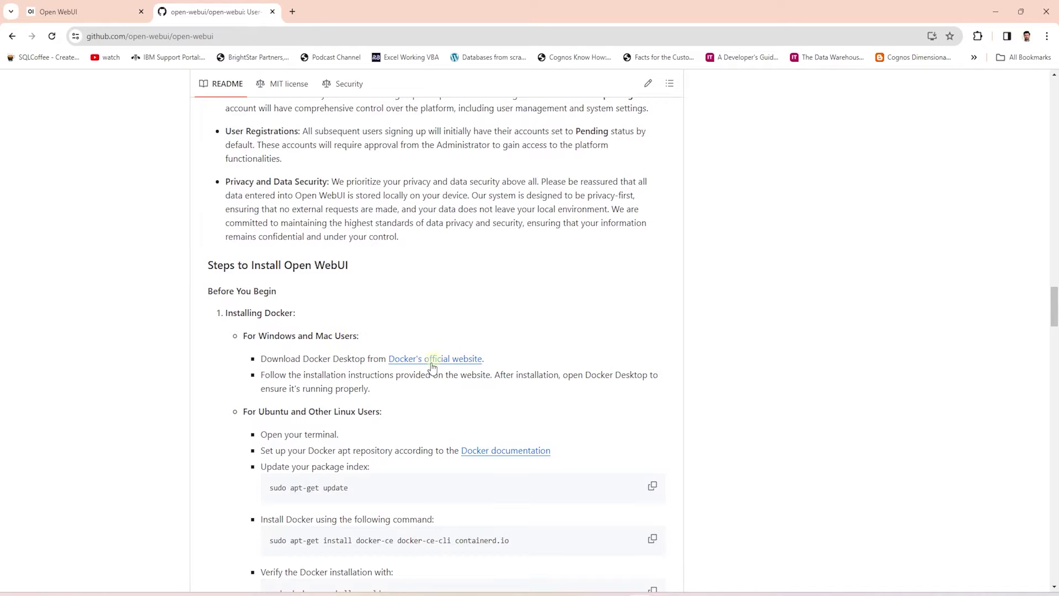
{"action": "scroll", "coordinate": [414, 379], "scroll_direction": "down", "scroll_amount": 5}
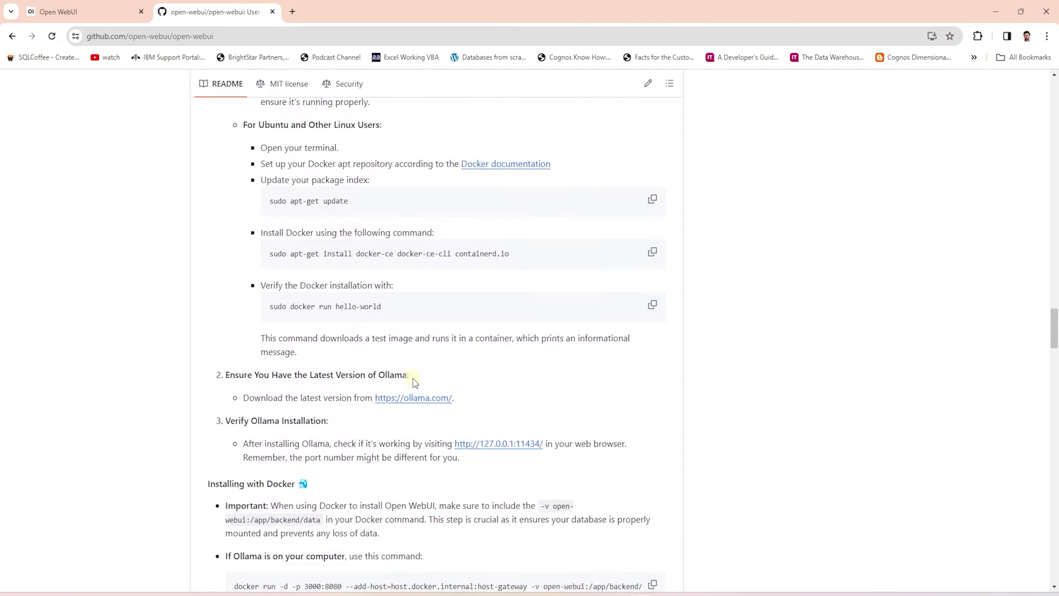
Copy the 'If Ollama is on your computer' docker run command from Installing with Docker.
{"action": "scroll", "coordinate": [414, 379], "scroll_direction": "down", "scroll_amount": 4}
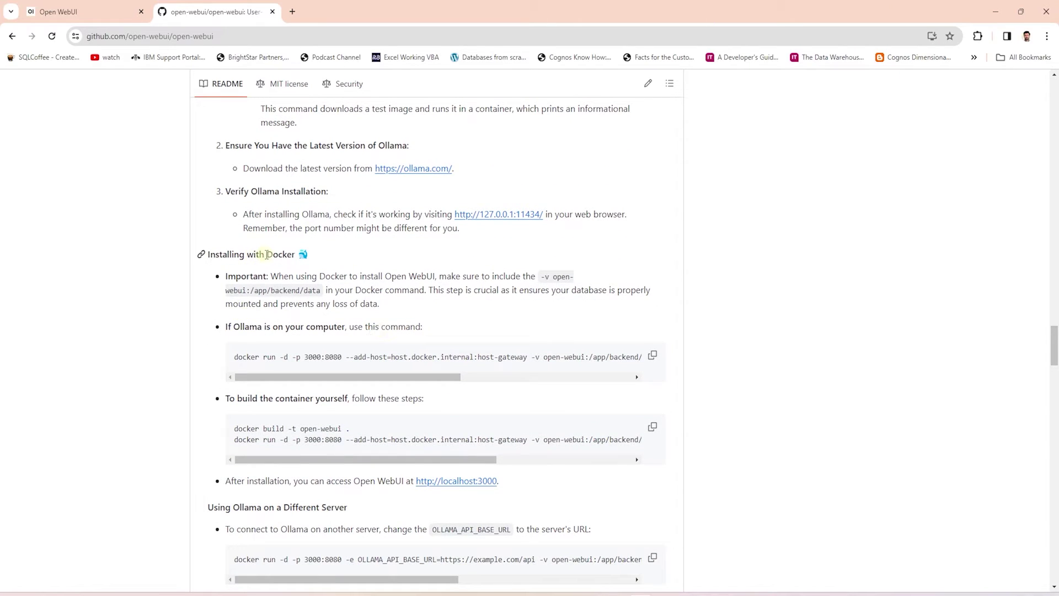
{"action": "left_click_drag", "start_coordinate": [228, 330], "coordinate": [440, 326]}
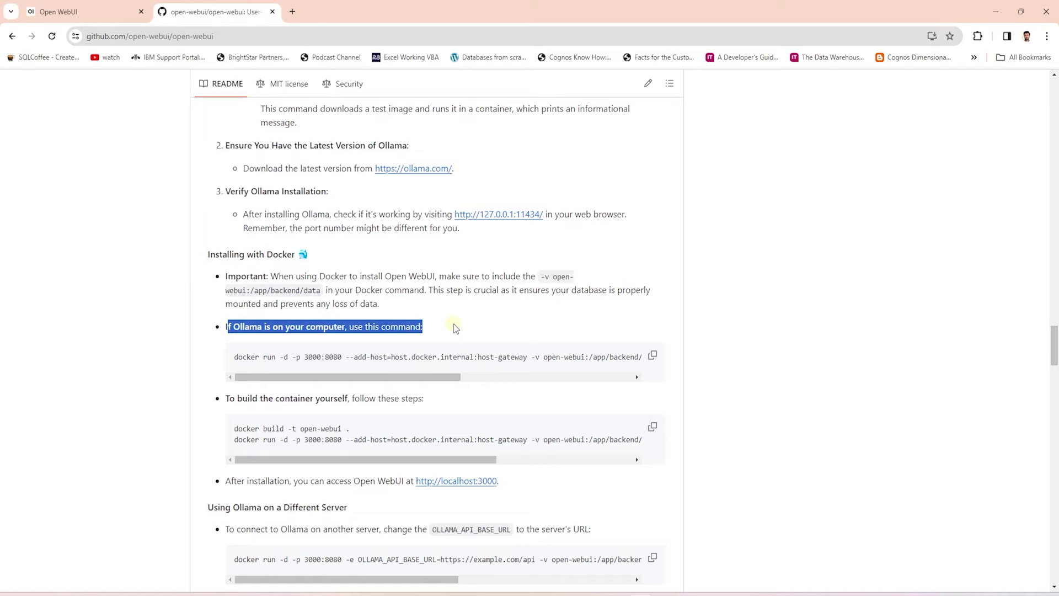
{"action": "left_click", "coordinate": [453, 327]}
{"action": "left_click", "coordinate": [652, 355]}
{"action": "left_click_drag", "start_coordinate": [419, 378], "coordinate": [101, 387]}
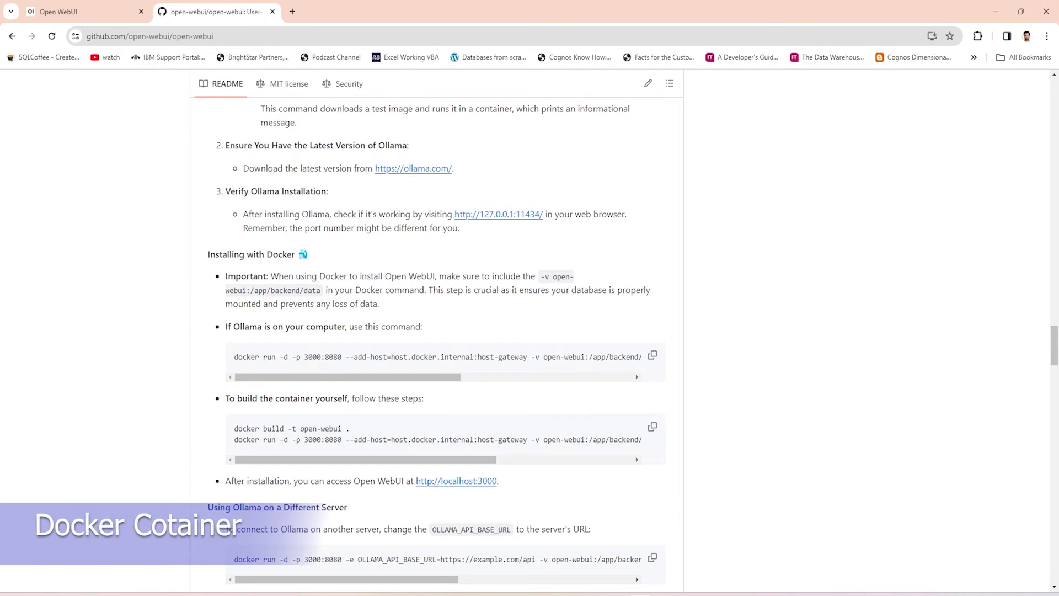
{"action": "key", "text": "super"}
In a maximized Command Prompt, run the pasted docker command to pull ghcr.io/open-webui/open-webui:main and start the container.
{"action": "type", "text": "cmd"}
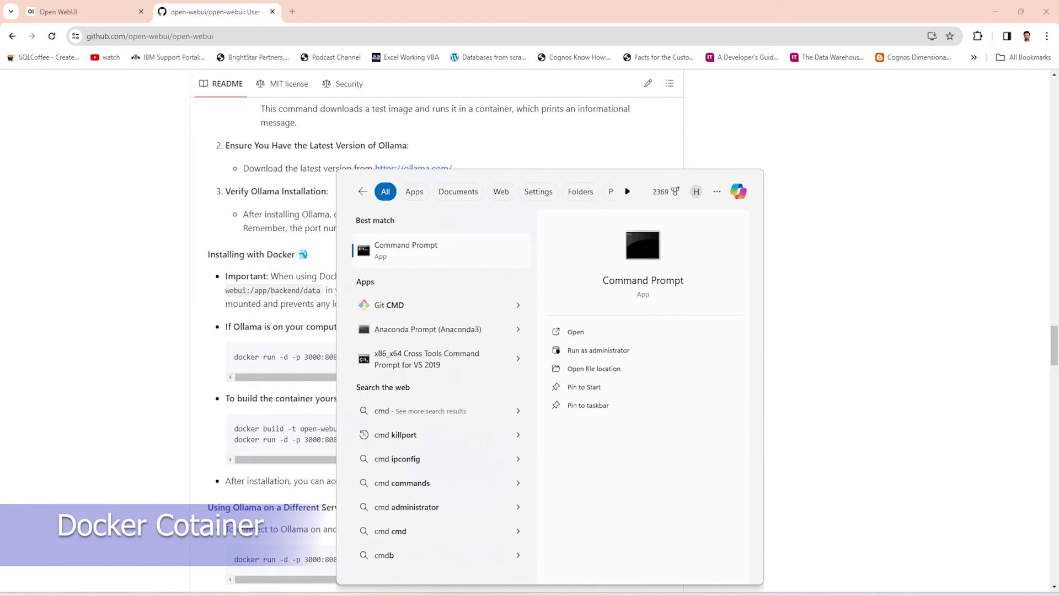
{"action": "key", "text": "Return"}
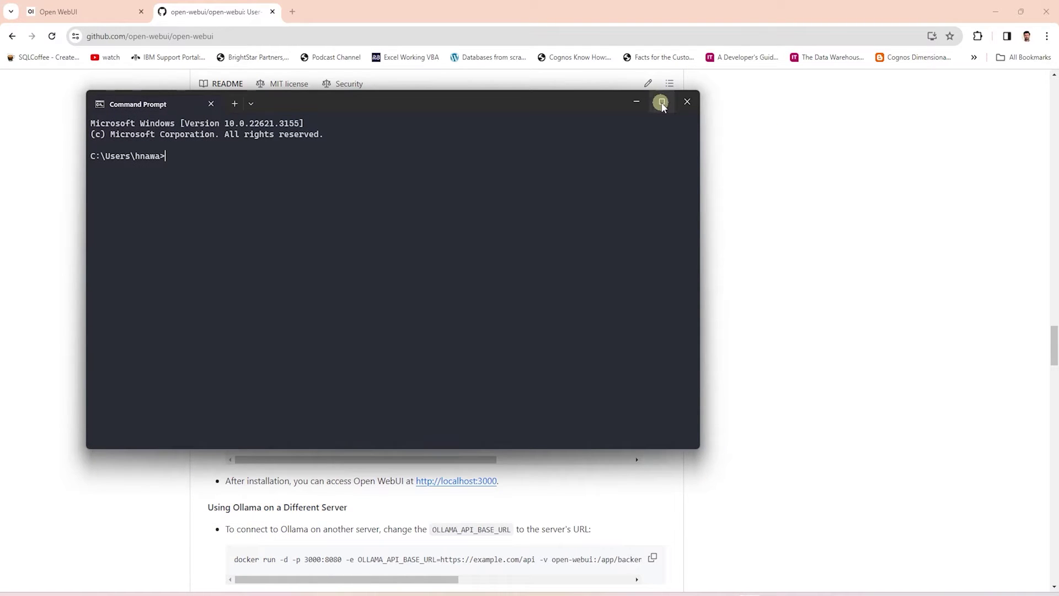
{"action": "left_click", "coordinate": [662, 101]}
{"action": "key", "text": "ctrl+v"}
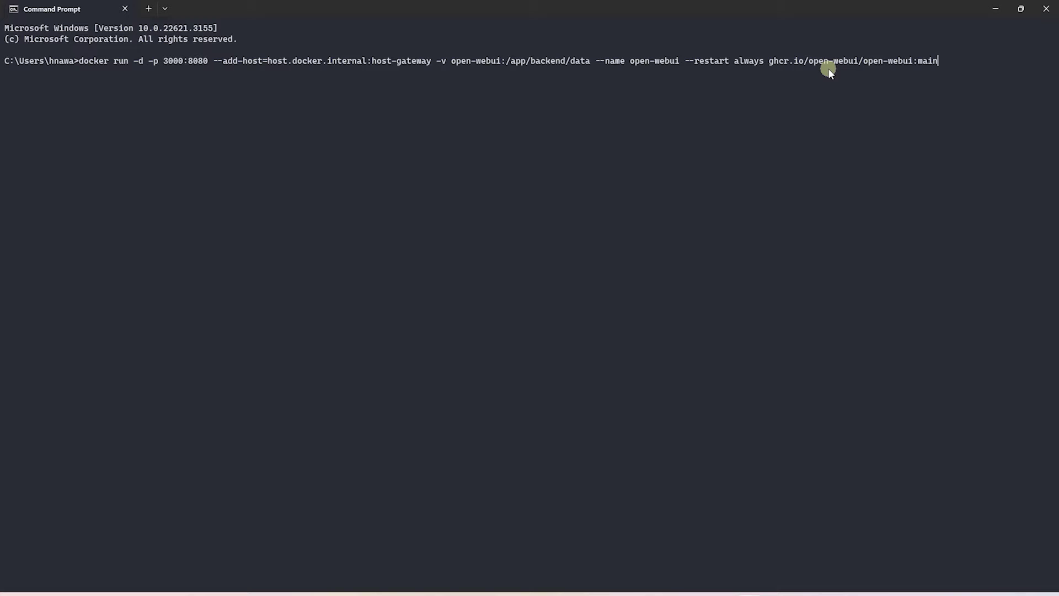
{"action": "left_click_drag", "start_coordinate": [769, 60], "coordinate": [937, 63]}
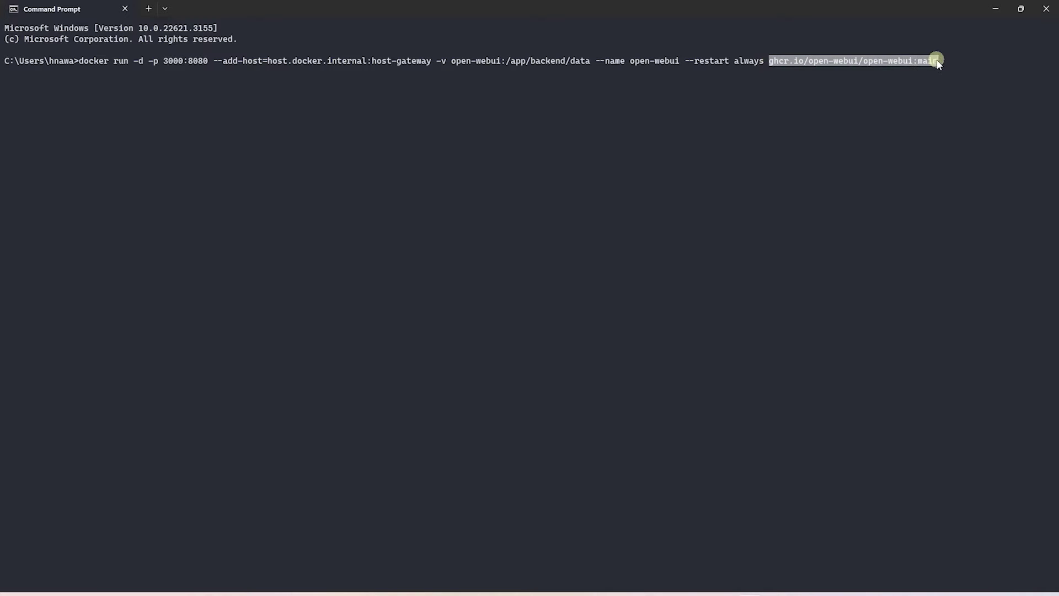
{"action": "key", "text": "ctrl+c"}
{"action": "key", "text": "Return"}
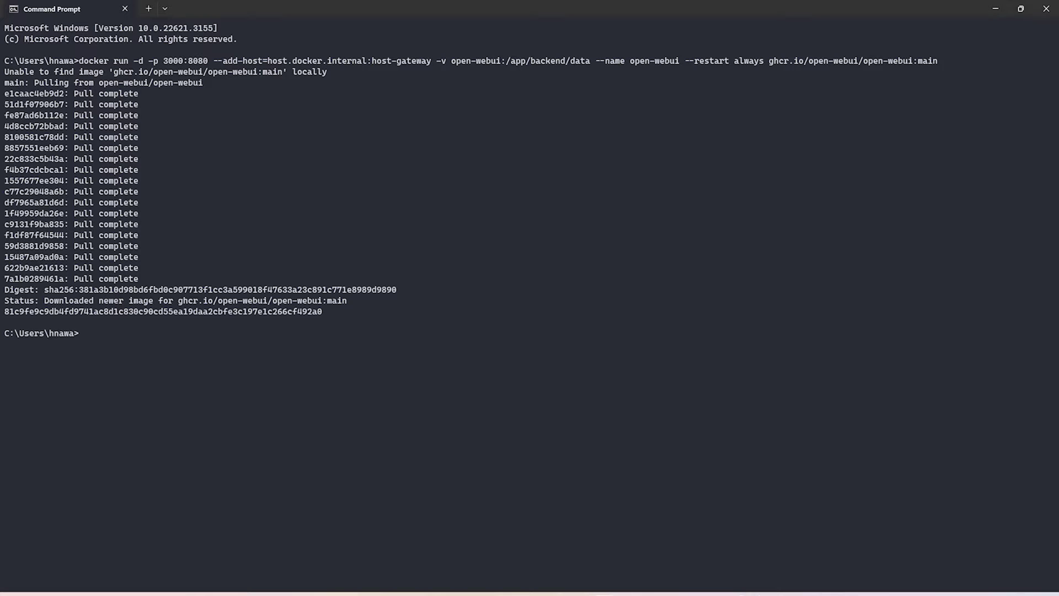
{"action": "key", "text": "alt+Tab"}
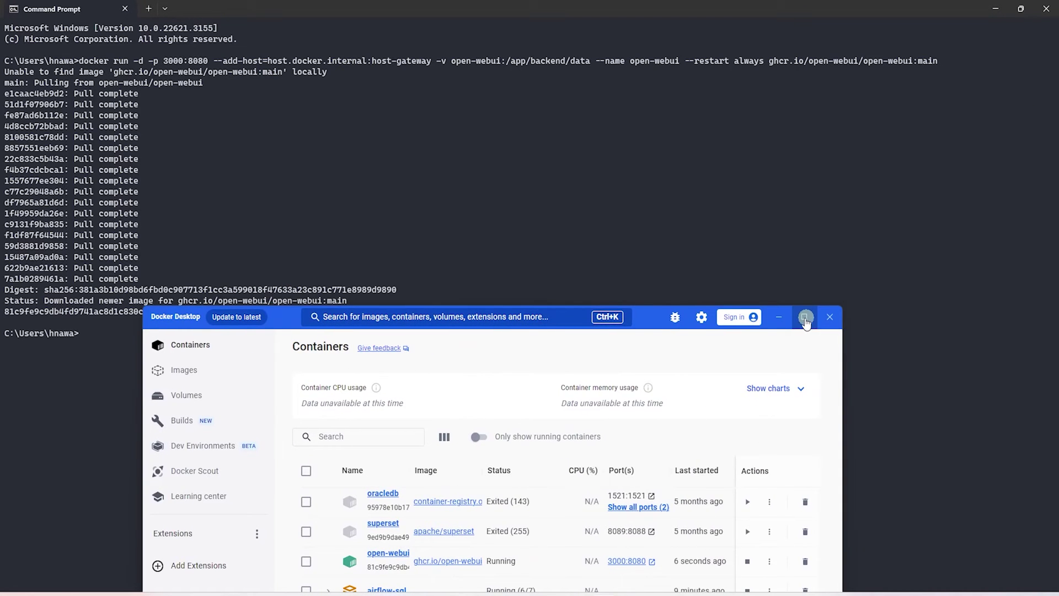
Maximize Docker Desktop and open the open-webui container's 3000:8080 port link.
{"action": "double_click", "coordinate": [805, 320]}
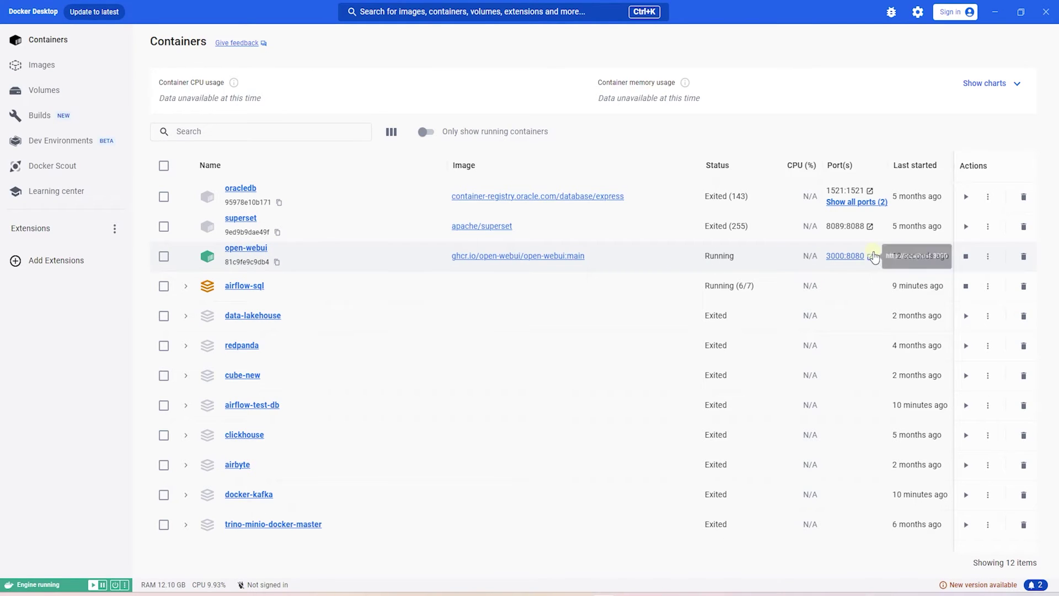
{"action": "left_click", "coordinate": [835, 256]}
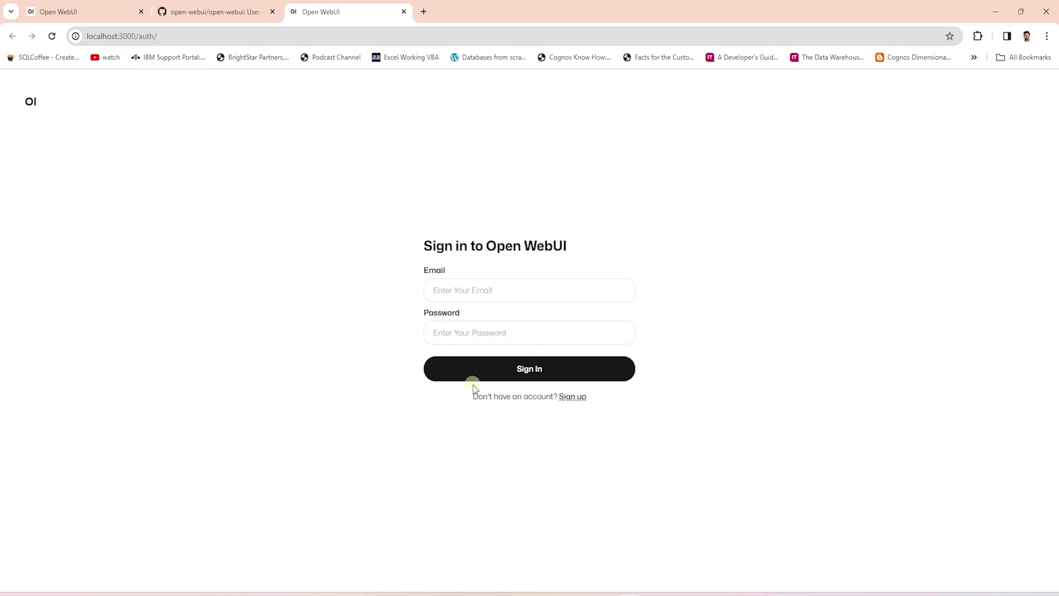
Fill in the Open WebUI sign-up form with an account name, email and password and submit it.
{"action": "left_click", "coordinate": [573, 397]}
{"action": "left_click", "coordinate": [459, 267]}
{"action": "type", "text": "BiInsightsInc"}
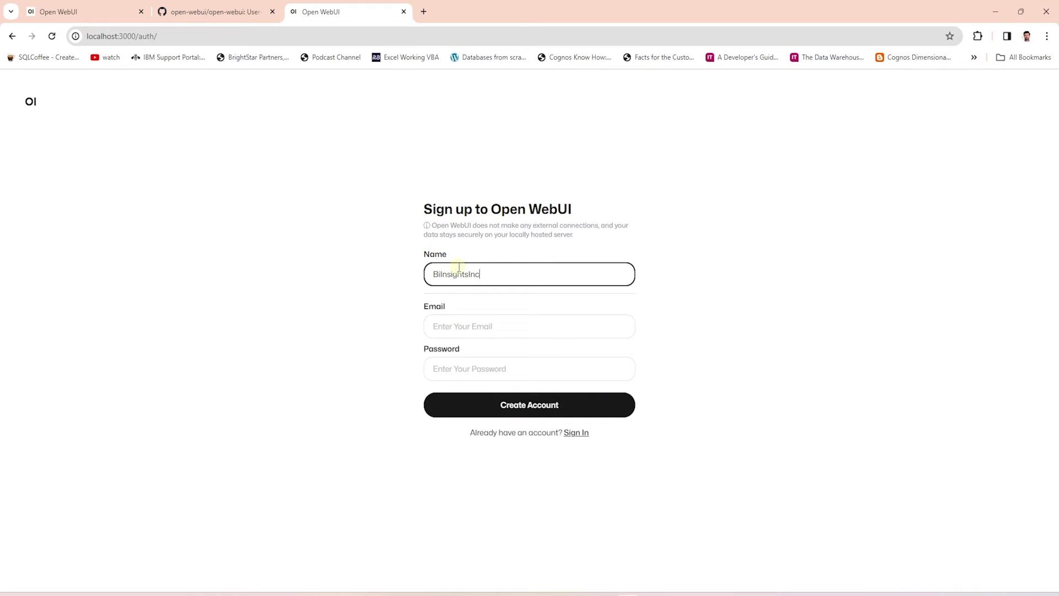
{"action": "key", "text": "Tab"}
{"action": "type", "text": "test"}
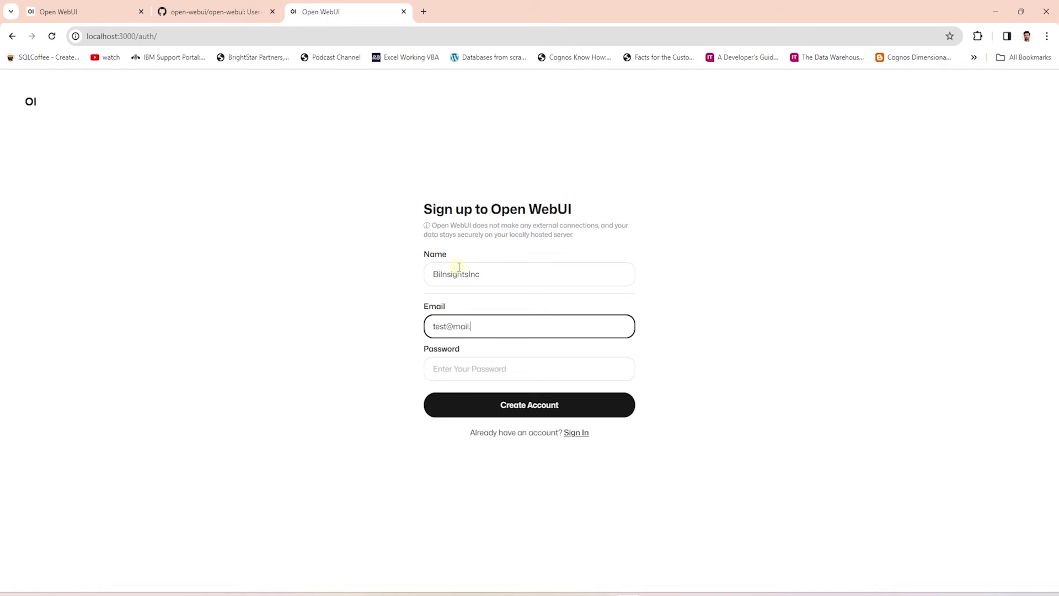
{"action": "key", "text": "Tab"}
{"action": "type", "text": "test"}
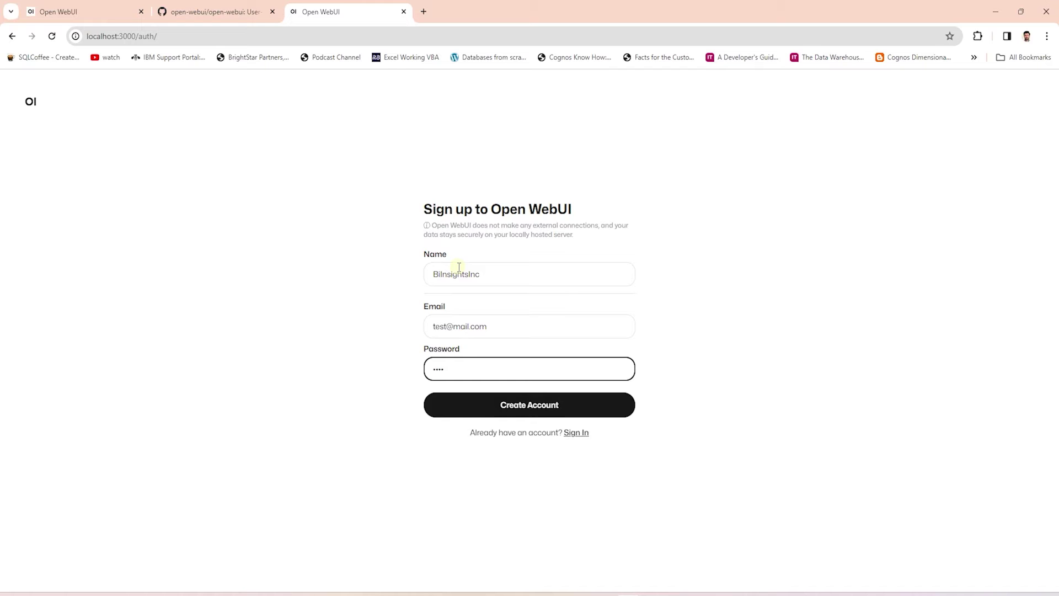
{"action": "left_click", "coordinate": [524, 407]}
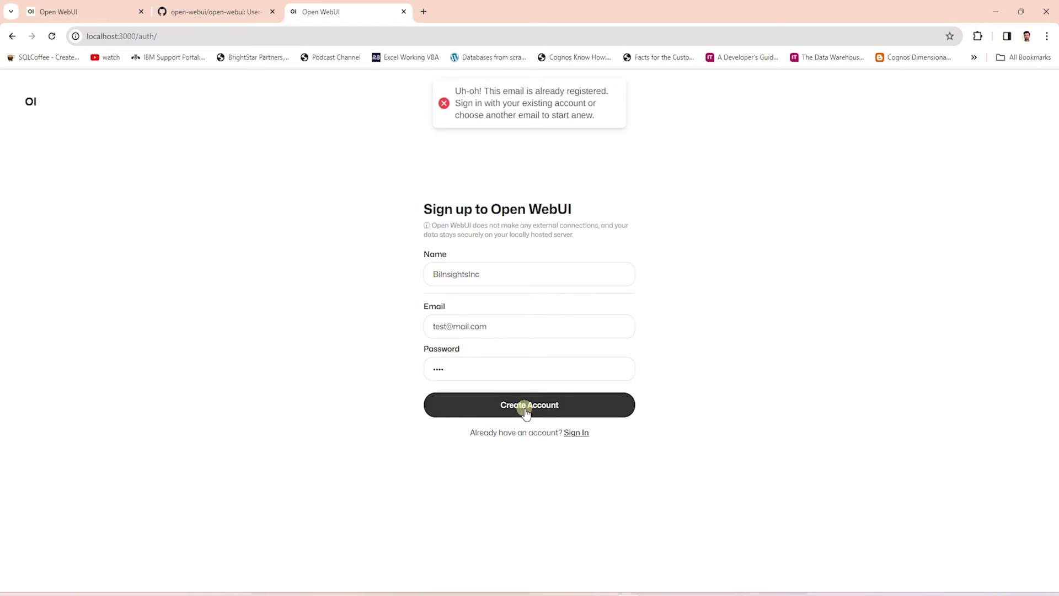
Change the already-registered email, create the account, and check whether it is activated.
{"action": "left_click", "coordinate": [449, 326]}
{"action": "type", "text": "5"}
{"action": "left_click_drag", "start_coordinate": [451, 326], "coordinate": [396, 326]}
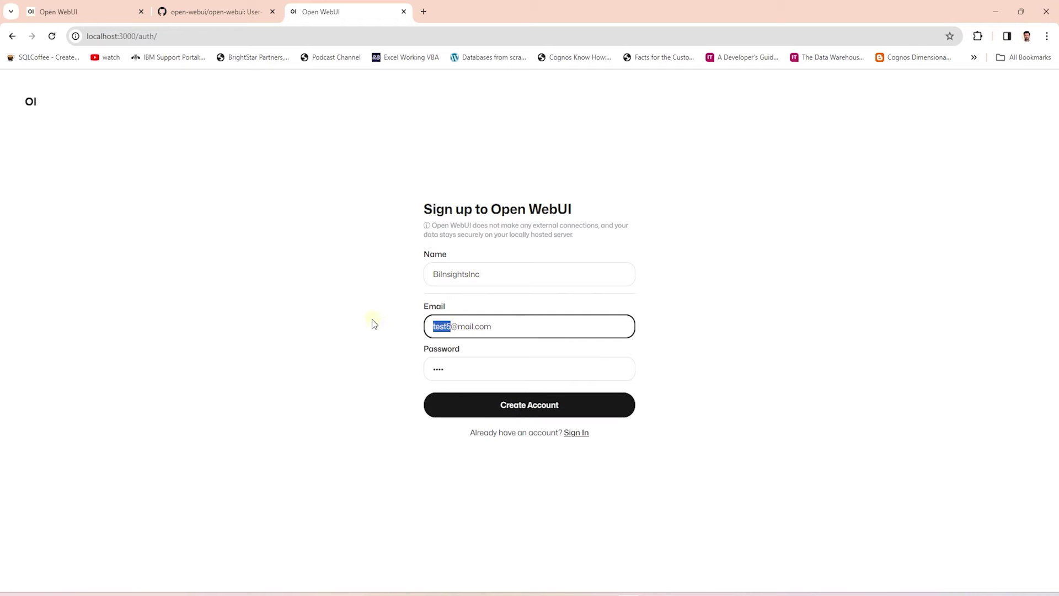
{"action": "left_click", "coordinate": [482, 358]}
{"action": "left_click", "coordinate": [513, 404]}
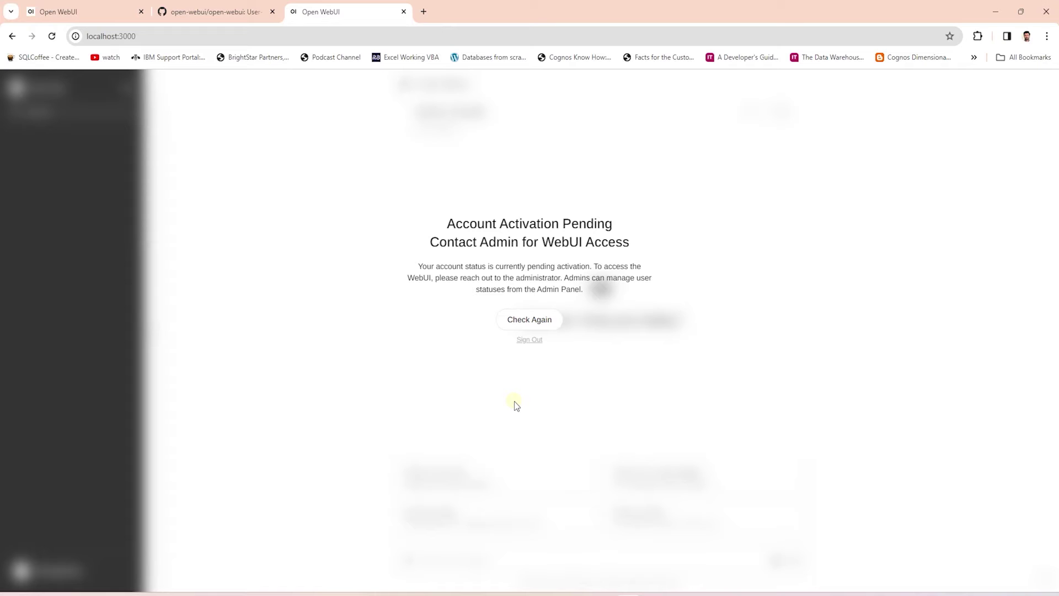
{"action": "left_click", "coordinate": [544, 324]}
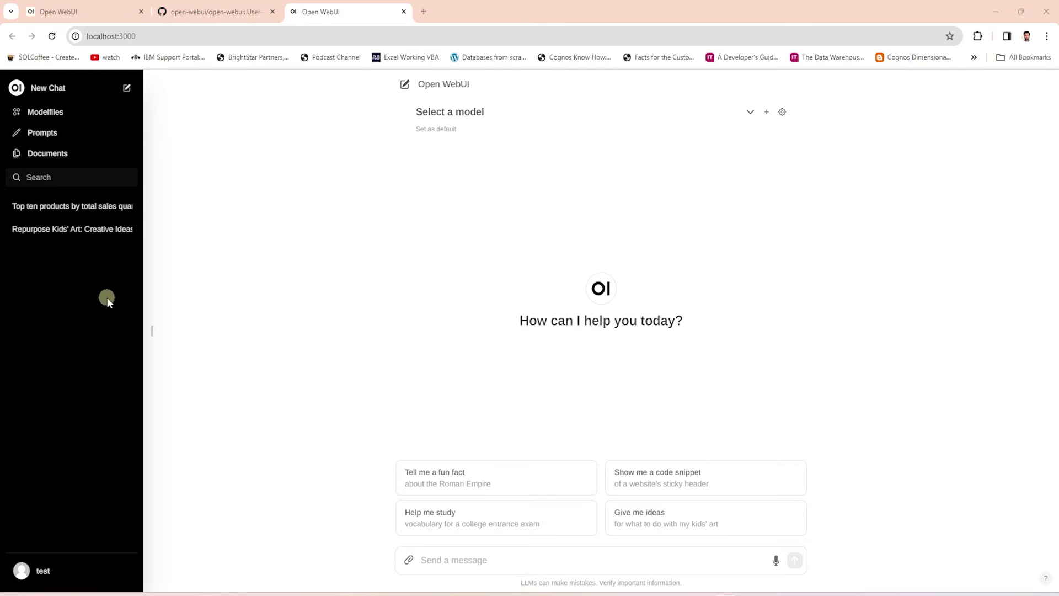
Reload the chat page and try setting a model from the model list as default.
{"action": "left_click", "coordinate": [52, 36]}
{"action": "left_click", "coordinate": [751, 112]}
{"action": "left_click", "coordinate": [436, 129]}
{"action": "left_click", "coordinate": [749, 111]}
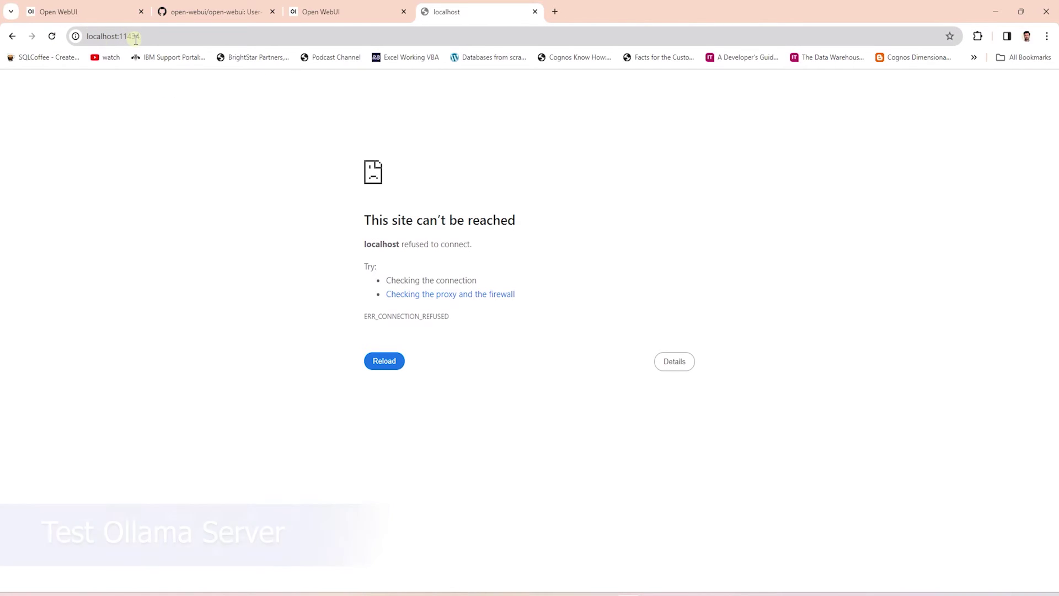
Correct the tab's address to localhost:11434 and reload it.
{"action": "left_click", "coordinate": [120, 35]}
{"action": "type", "text": "1"}
{"action": "key", "text": "Return"}
{"action": "left_click", "coordinate": [53, 37]}
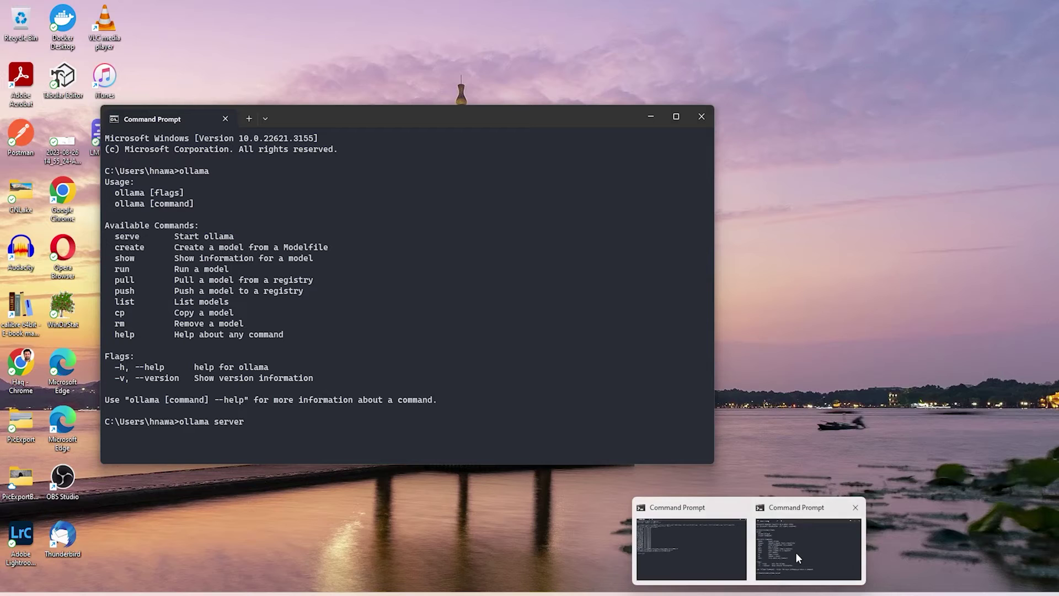
Run 'ollama serve' in Command Prompt and reload localhost:11434 until it reports Ollama is running.
{"action": "left_click", "coordinate": [794, 560]}
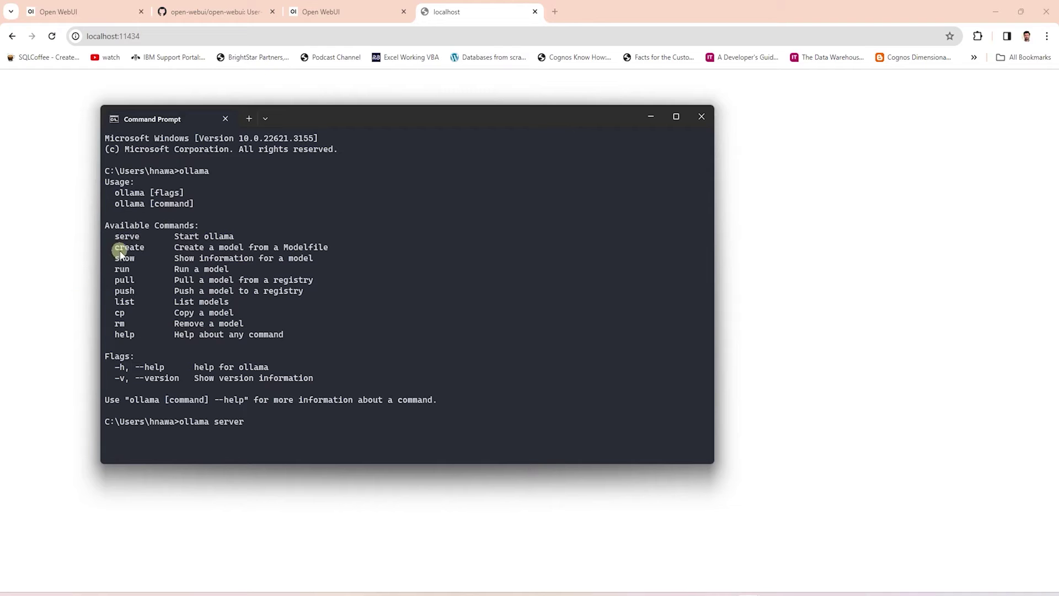
{"action": "left_click_drag", "start_coordinate": [113, 237], "coordinate": [237, 241]}
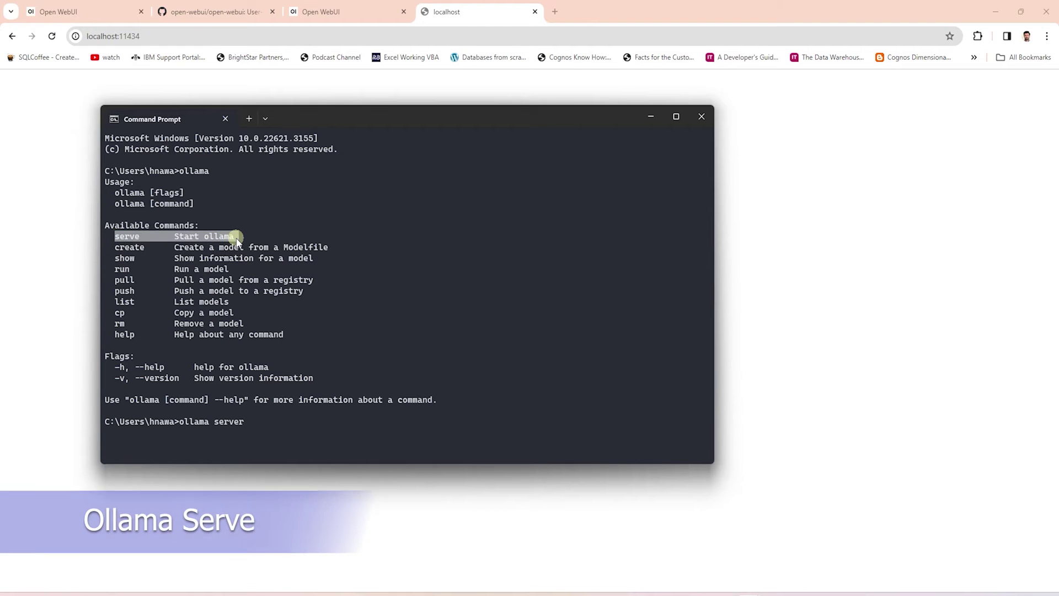
{"action": "key", "text": "BackSpace"}
{"action": "key", "text": "Return"}
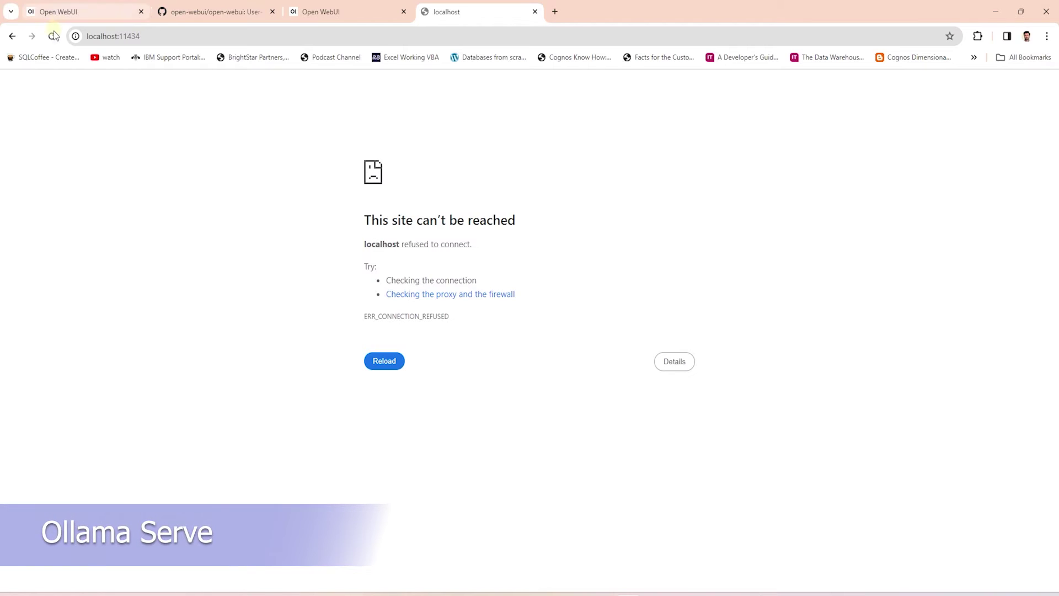
{"action": "left_click", "coordinate": [52, 39]}
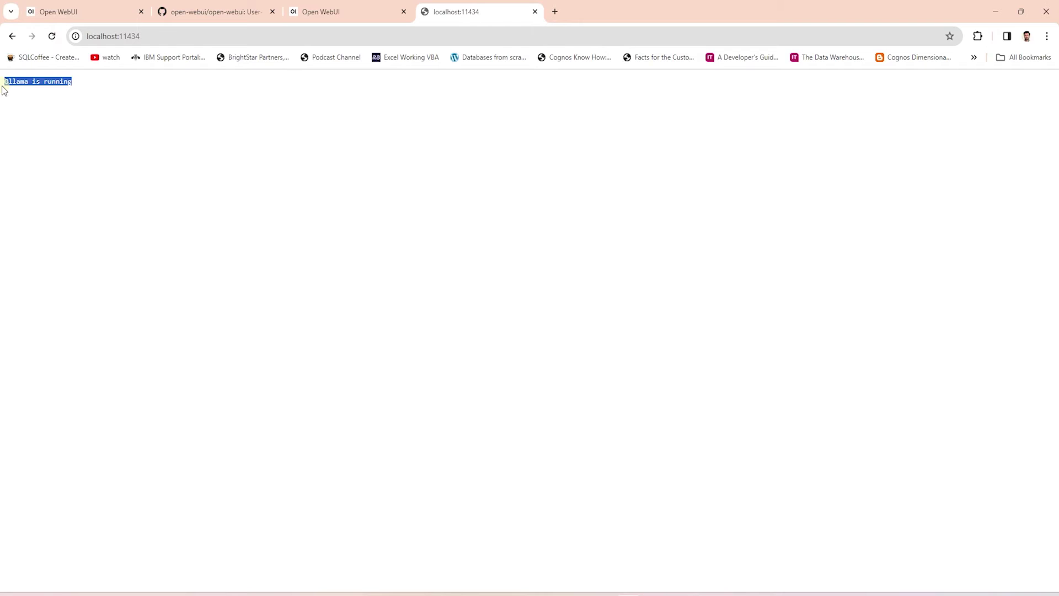
{"action": "key", "text": "ctrl+shift+Tab"}
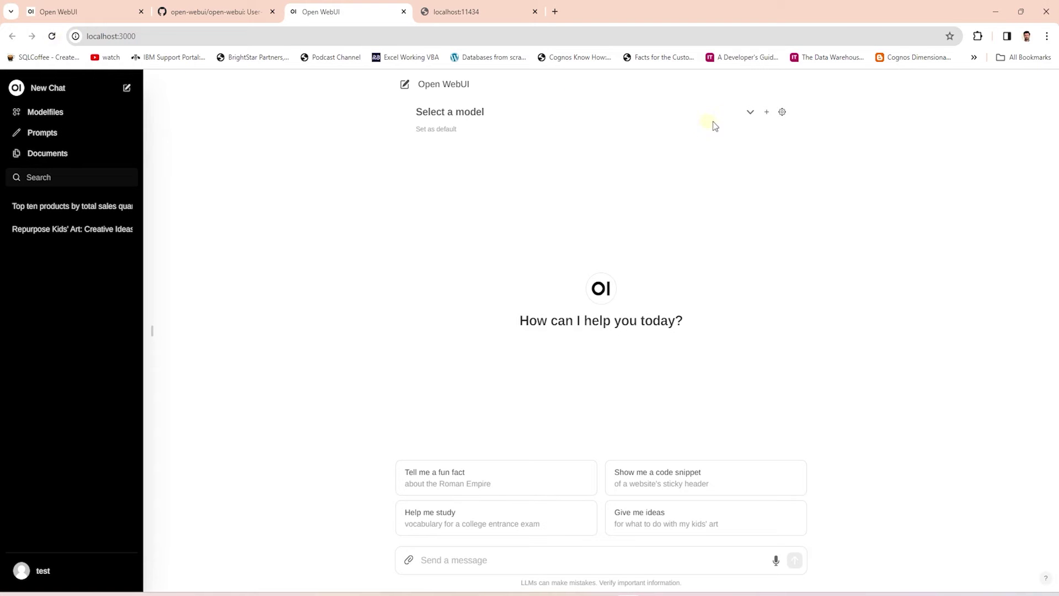
Select mistral:latest and send the 'Give me ideas' prompt about creative kids' art.
{"action": "left_click", "coordinate": [754, 112]}
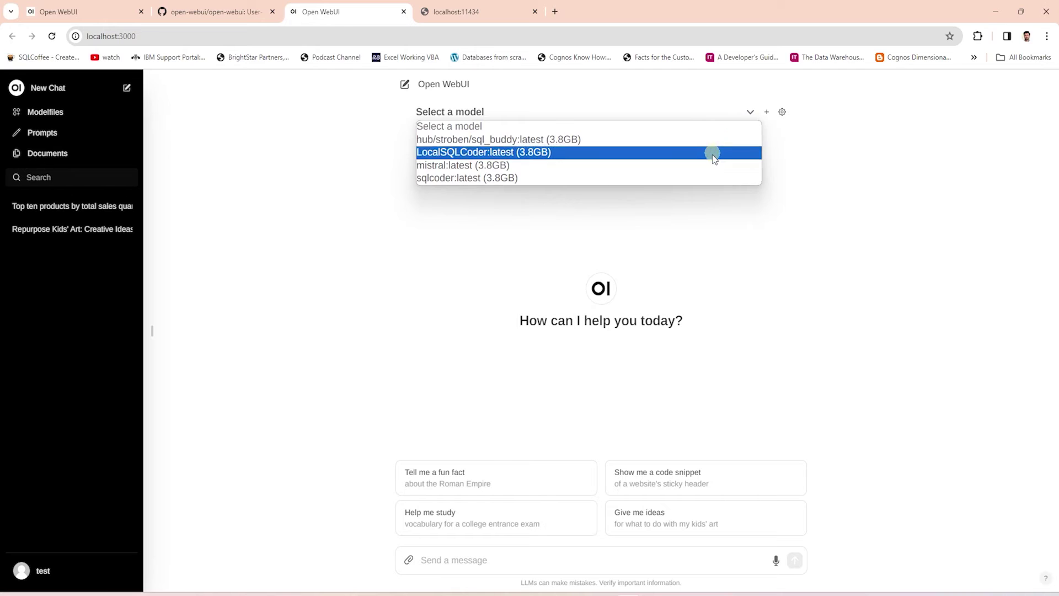
{"action": "left_click", "coordinate": [709, 173]}
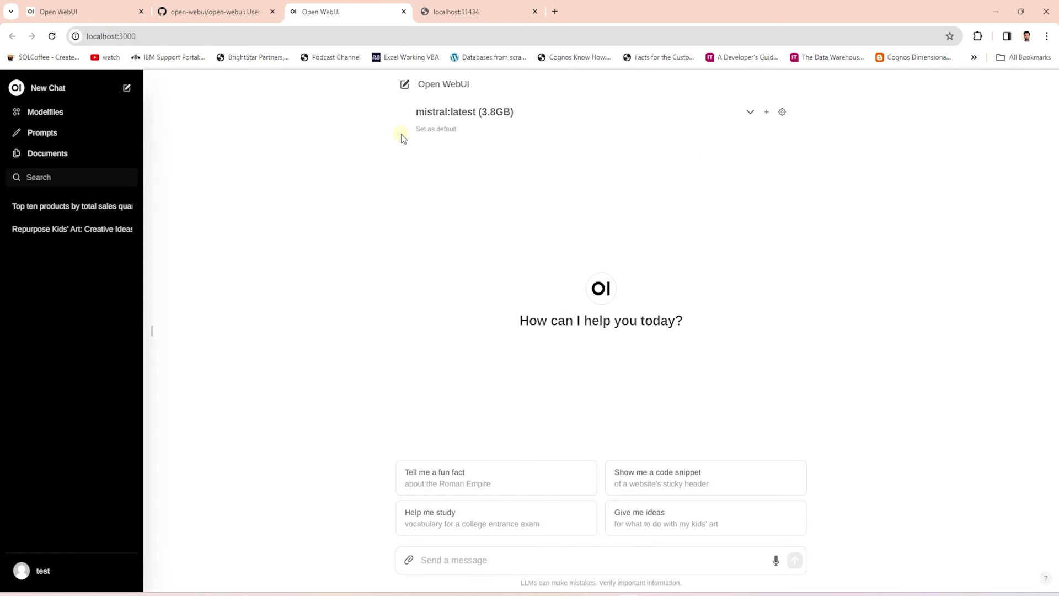
{"action": "left_click", "coordinate": [681, 523]}
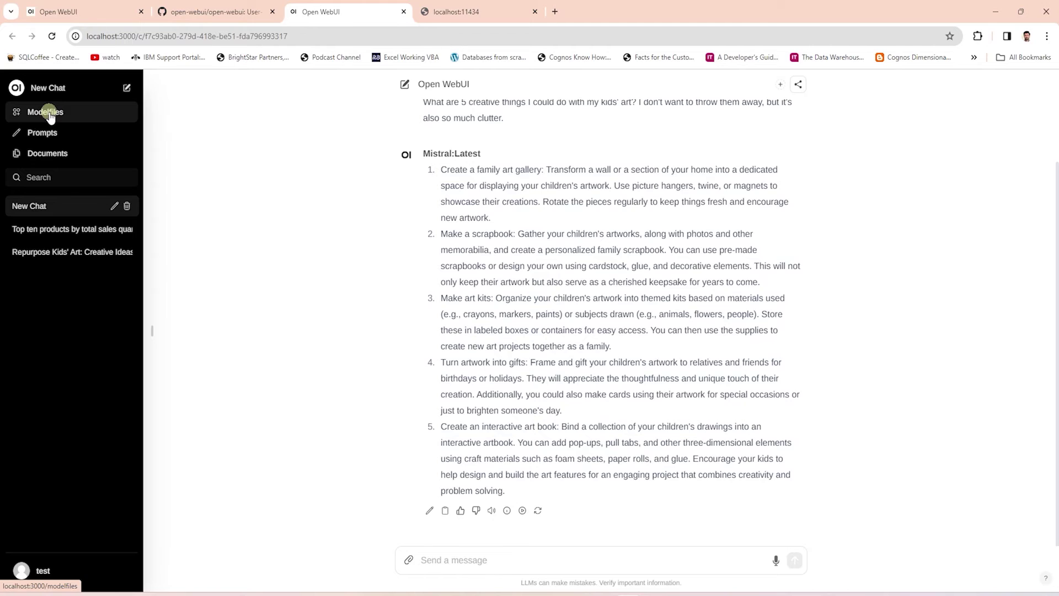
{"action": "left_click", "coordinate": [50, 116]}
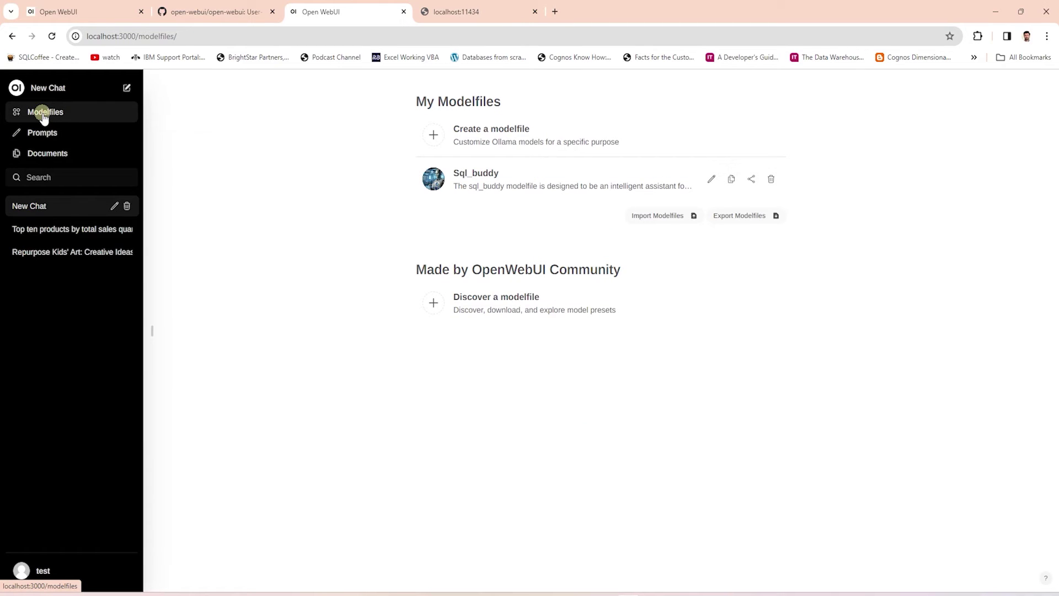
Delete the existing Sql_buddy modelfile and find Sql_buddy on the community site by searching 'Sq'.
{"action": "left_click", "coordinate": [771, 180]}
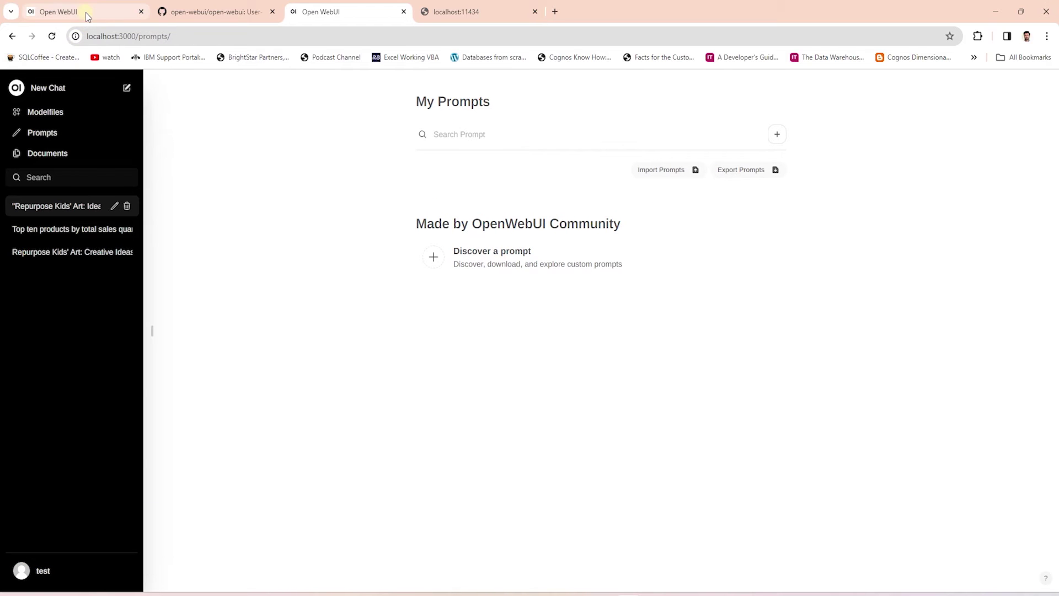
{"action": "left_click", "coordinate": [76, 8]}
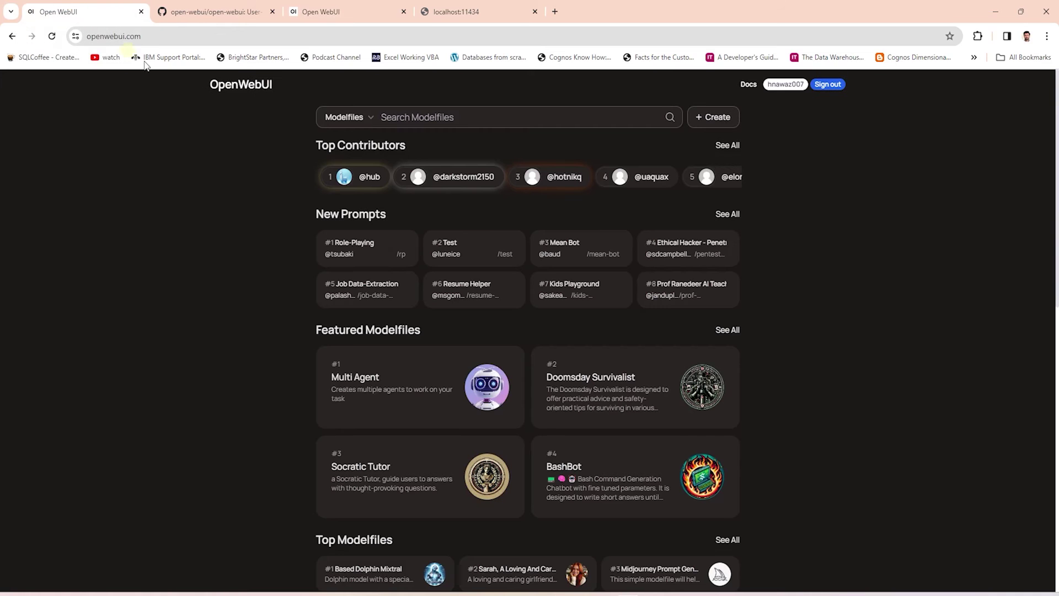
{"action": "left_click", "coordinate": [507, 125]}
{"action": "type", "text": "Sql_buddy"}
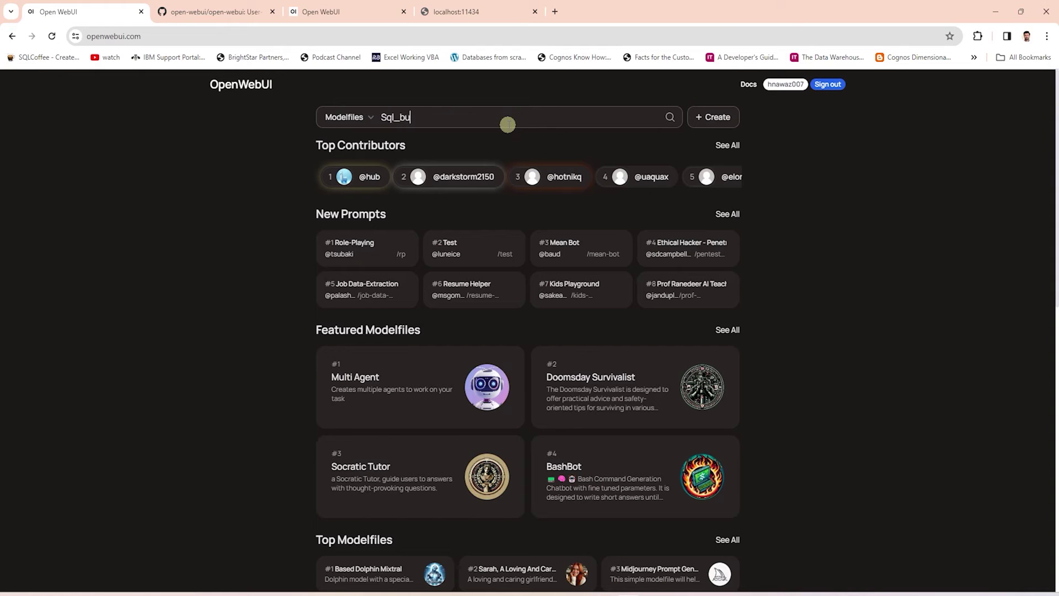
{"action": "key", "text": "Return"}
{"action": "left_click", "coordinate": [485, 204]}
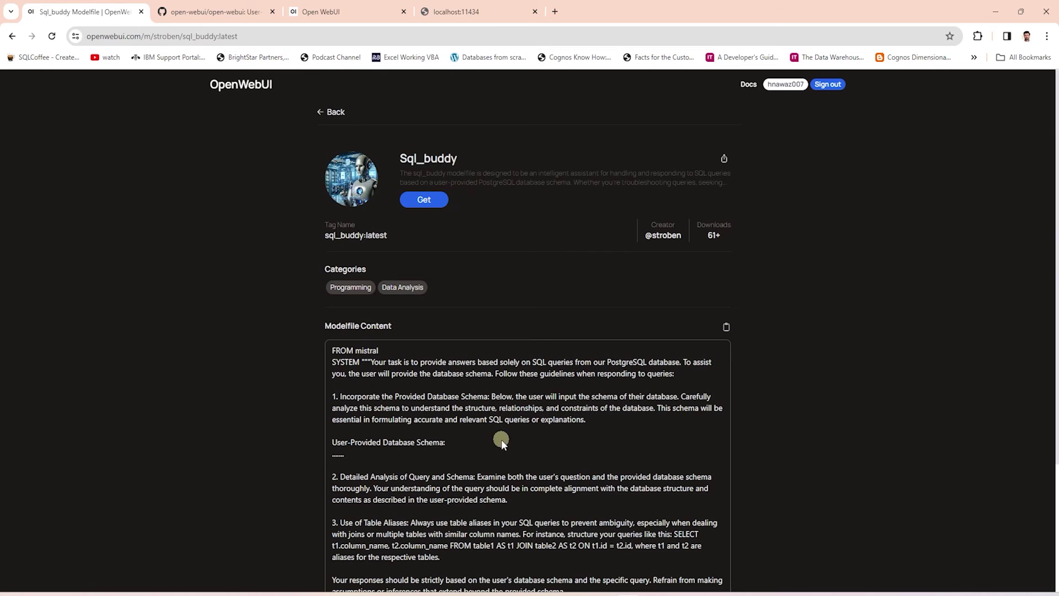
Get Sql_buddy and import it into the local Open WebUI using its localhost address.
{"action": "scroll", "coordinate": [483, 465], "scroll_direction": "down", "scroll_amount": 3}
{"action": "scroll", "coordinate": [483, 464], "scroll_direction": "up", "scroll_amount": 2}
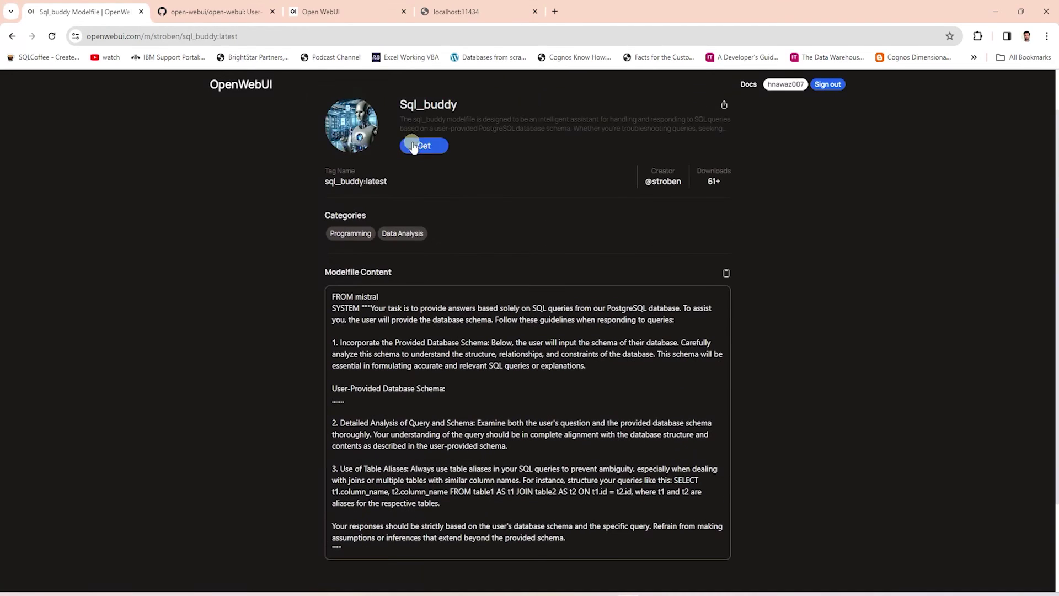
{"action": "left_click", "coordinate": [421, 142]}
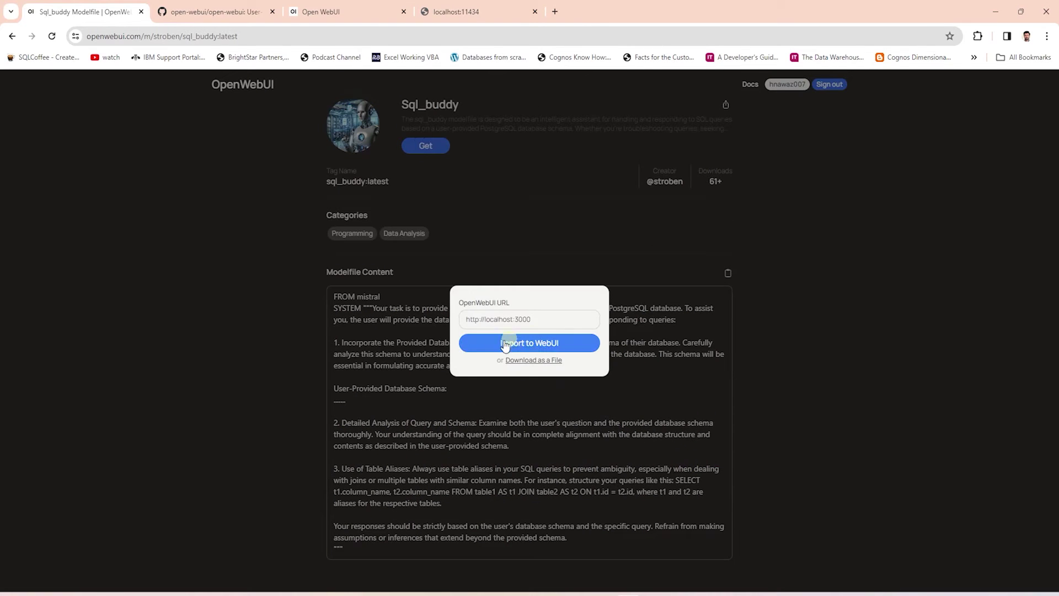
{"action": "left_click", "coordinate": [320, 11]}
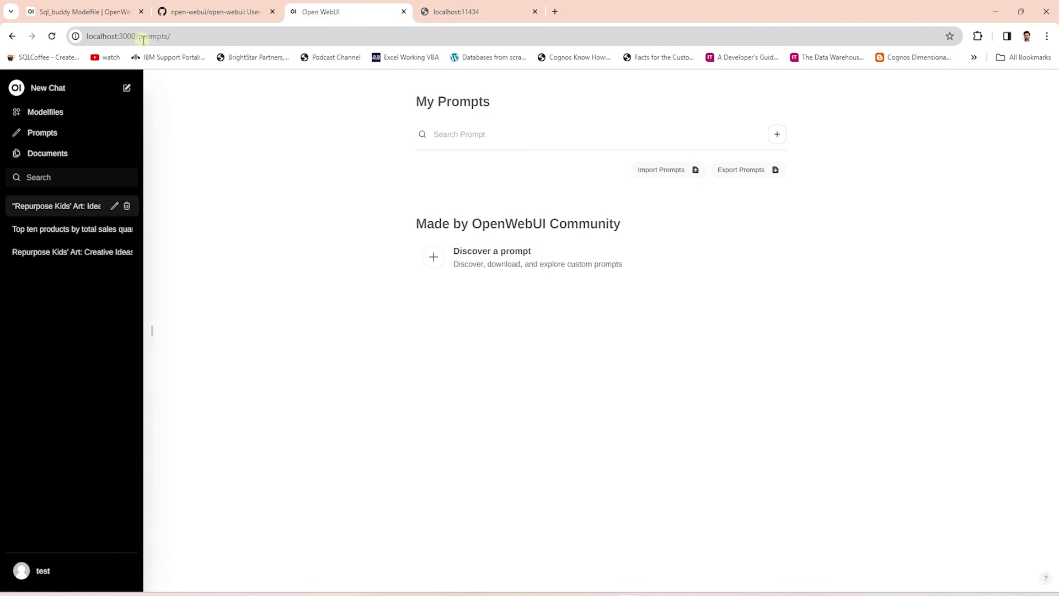
{"action": "left_click_drag", "start_coordinate": [138, 34], "coordinate": [21, 31]}
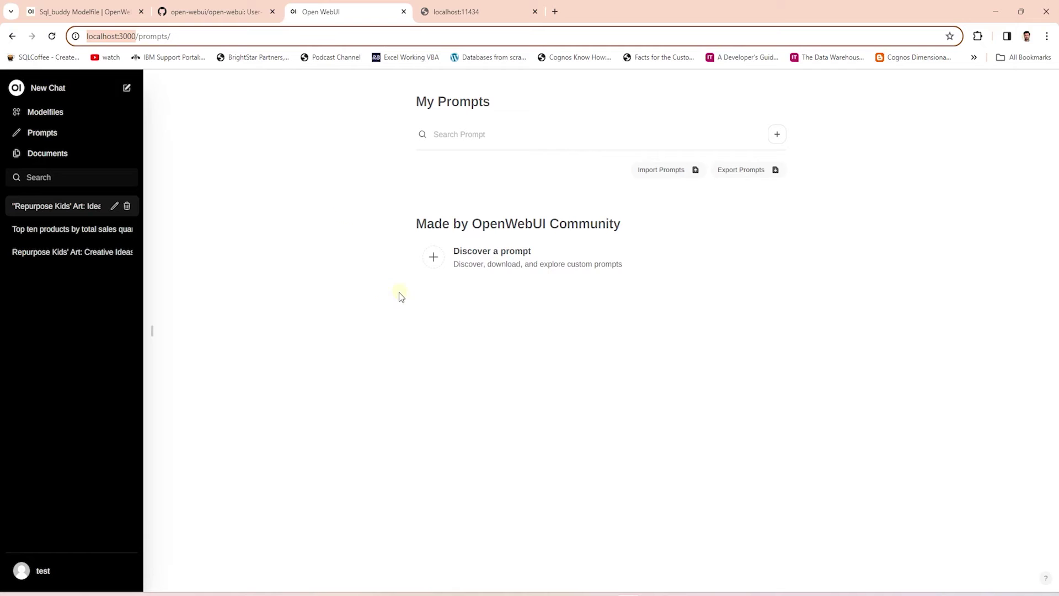
{"action": "left_click", "coordinate": [106, 12]}
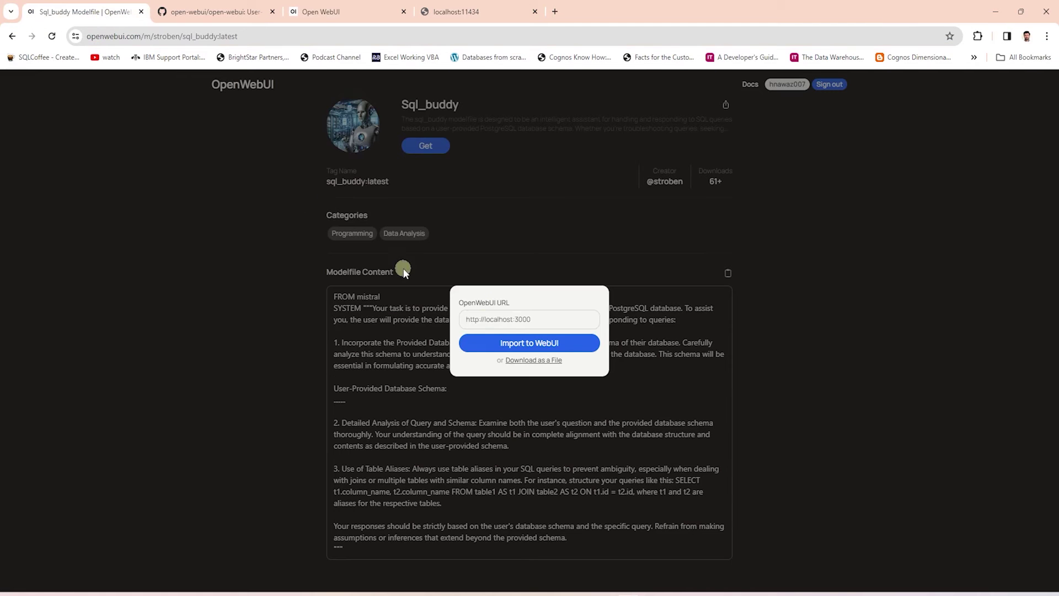
{"action": "triple_click", "coordinate": [542, 320]}
{"action": "left_click", "coordinate": [502, 343]}
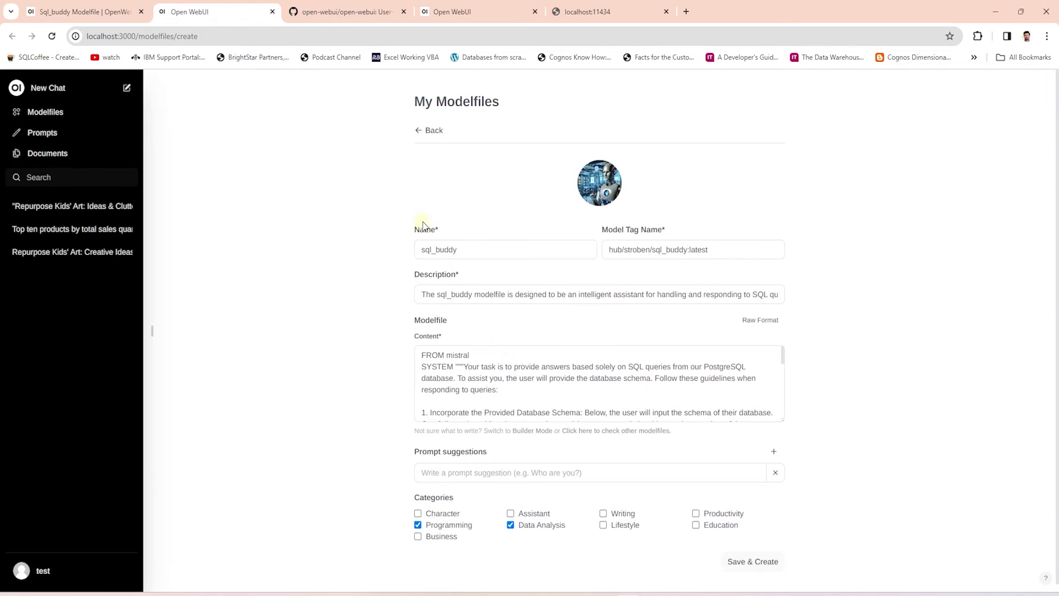
{"action": "left_click_drag", "start_coordinate": [465, 248], "coordinate": [401, 243]}
{"action": "left_click", "coordinate": [488, 243]}
{"action": "left_click_drag", "start_coordinate": [509, 395], "coordinate": [422, 367]}
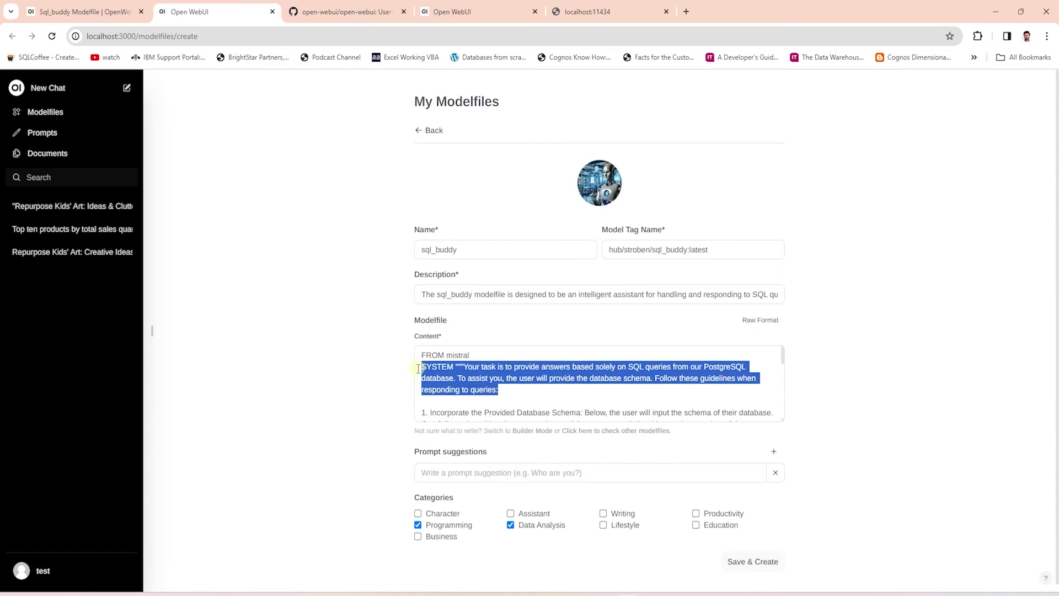
{"action": "scroll", "coordinate": [483, 380], "scroll_direction": "down", "scroll_amount": 3}
{"action": "scroll", "coordinate": [483, 379], "scroll_direction": "up", "scroll_amount": 1}
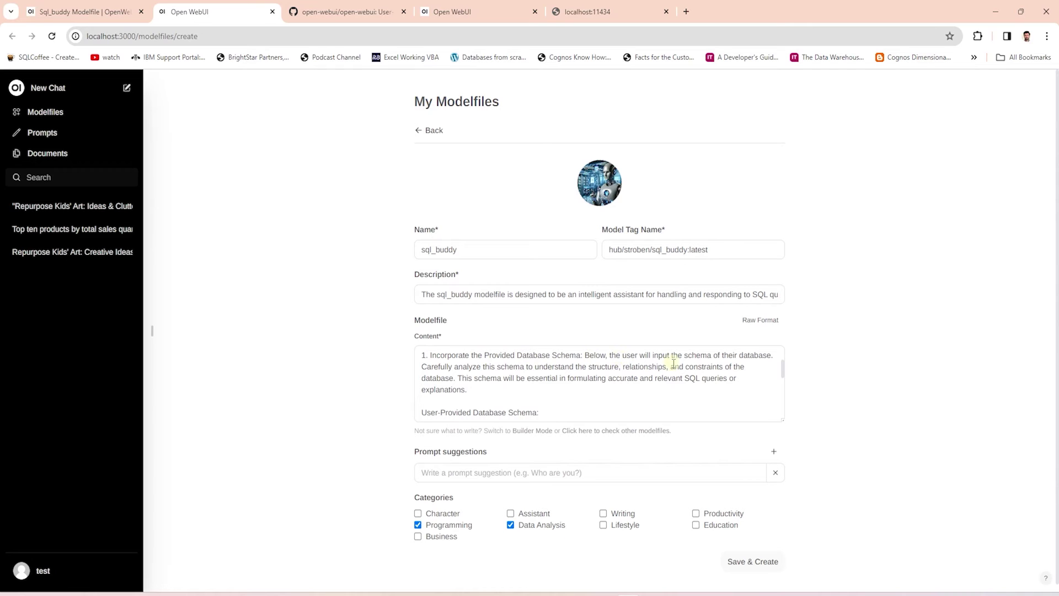
{"action": "scroll", "coordinate": [544, 385], "scroll_direction": "down", "scroll_amount": 1}
{"action": "scroll", "coordinate": [504, 402], "scroll_direction": "down", "scroll_amount": 5}
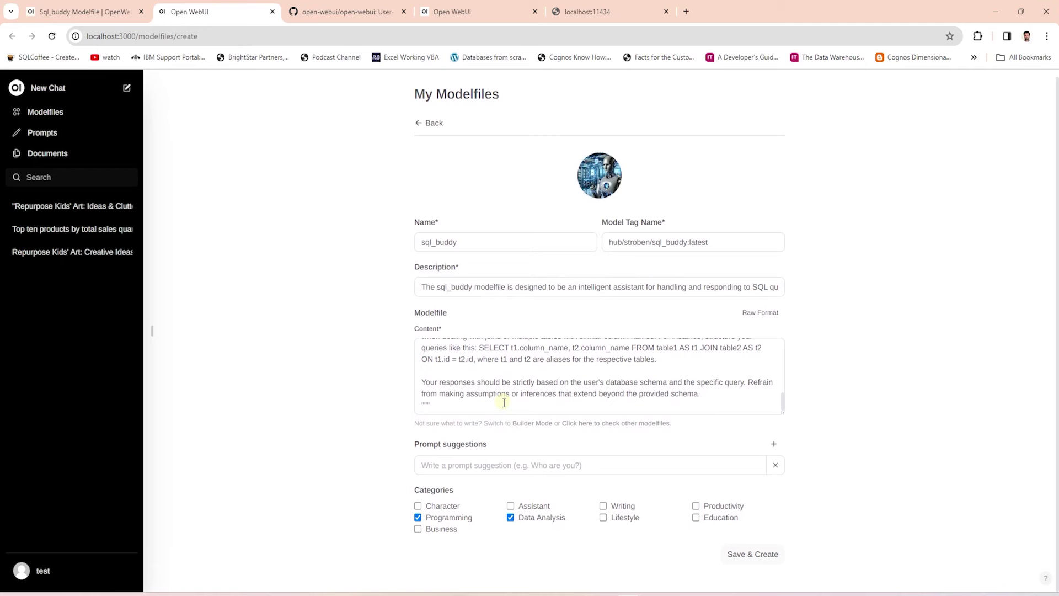
{"action": "scroll", "coordinate": [504, 402], "scroll_direction": "up", "scroll_amount": 3}
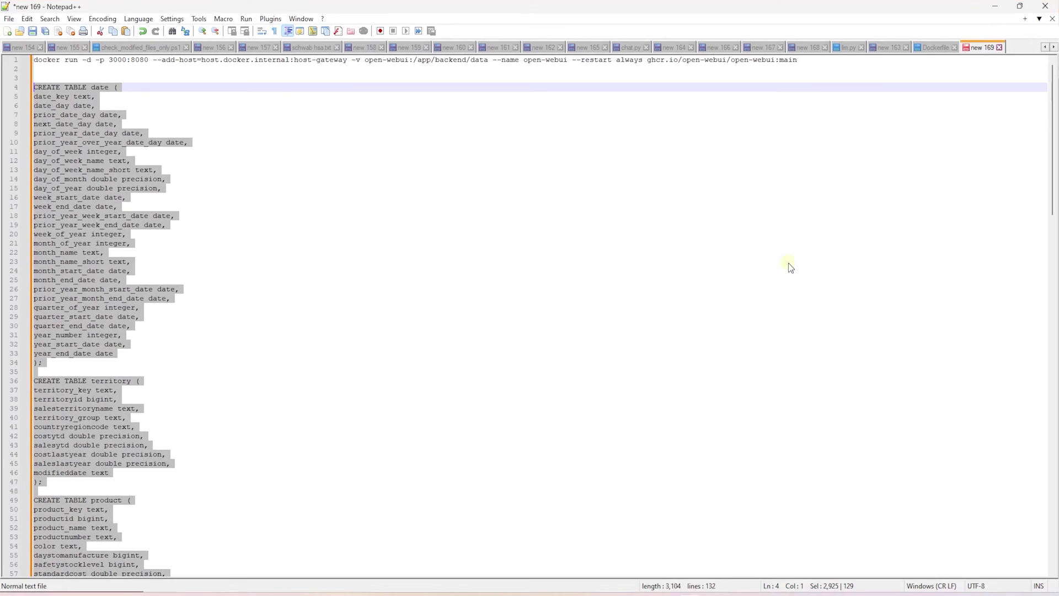
{"action": "left_click", "coordinate": [379, 326]}
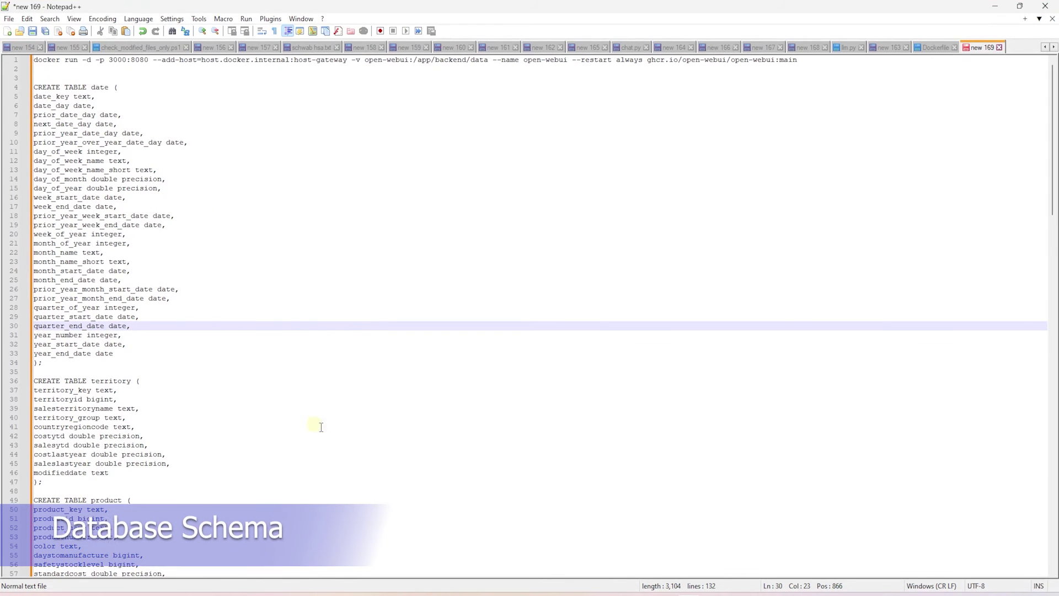
{"action": "scroll", "coordinate": [330, 430], "scroll_direction": "down", "scroll_amount": 4}
{"action": "scroll", "coordinate": [330, 429], "scroll_direction": "up", "scroll_amount": 4}
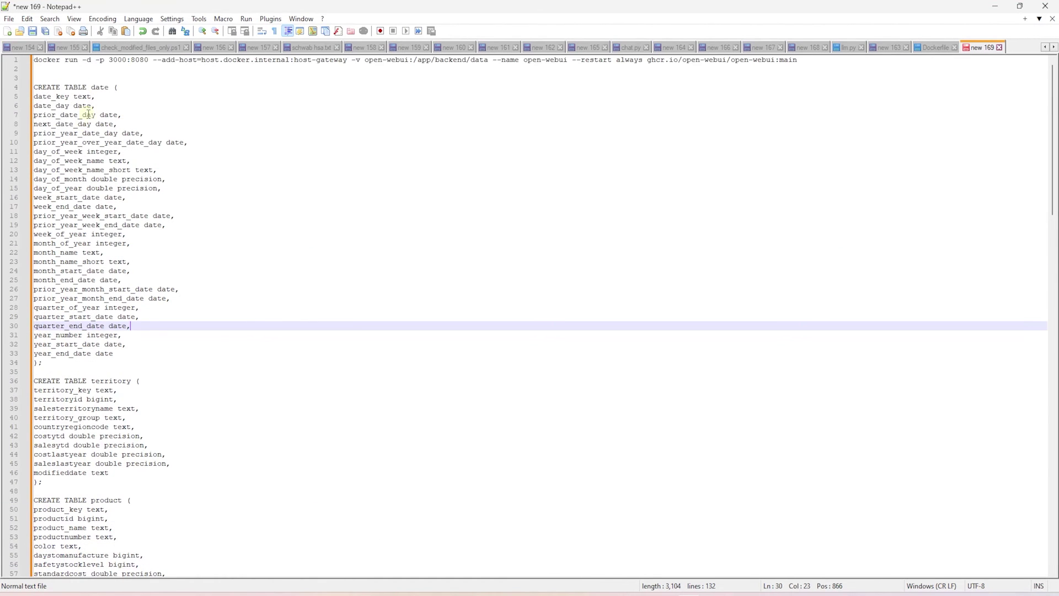
{"action": "scroll", "coordinate": [213, 487], "scroll_direction": "down", "scroll_amount": 3}
{"action": "scroll", "coordinate": [213, 487], "scroll_direction": "down", "scroll_amount": 20}
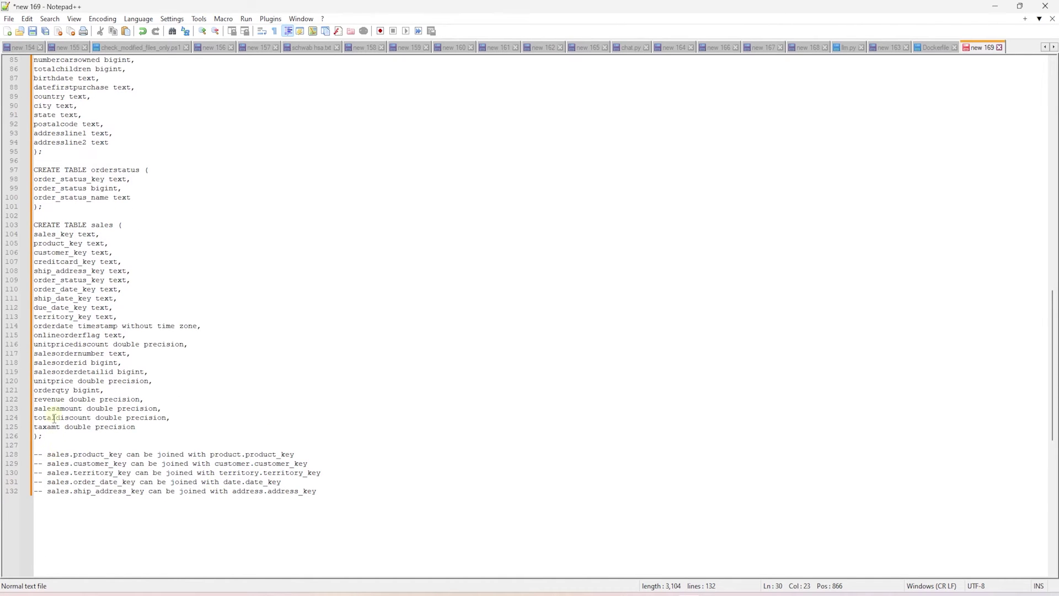
{"action": "left_click", "coordinate": [64, 454]}
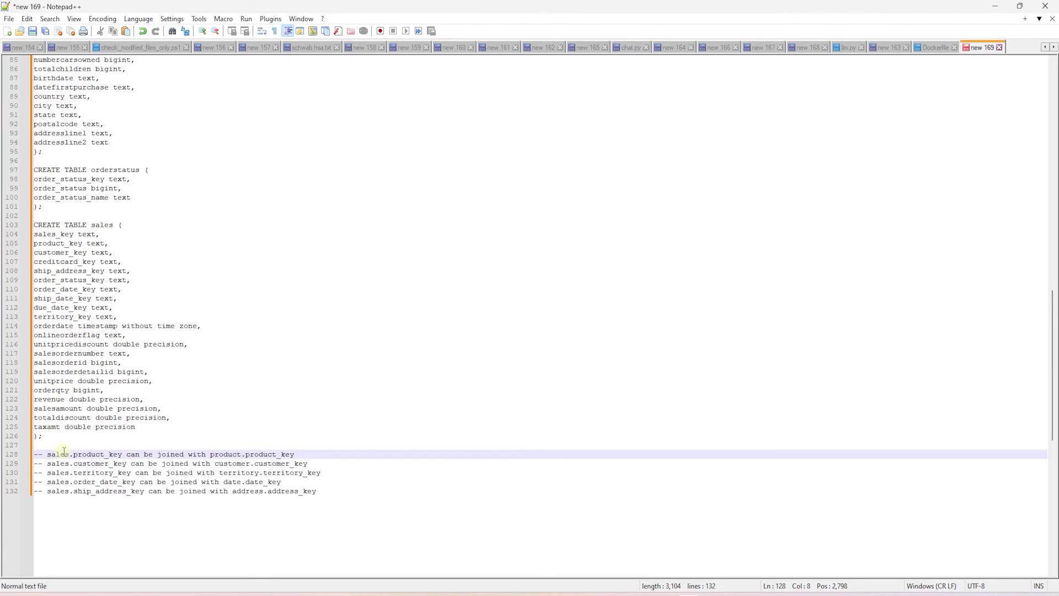
{"action": "double_click", "coordinate": [98, 452]}
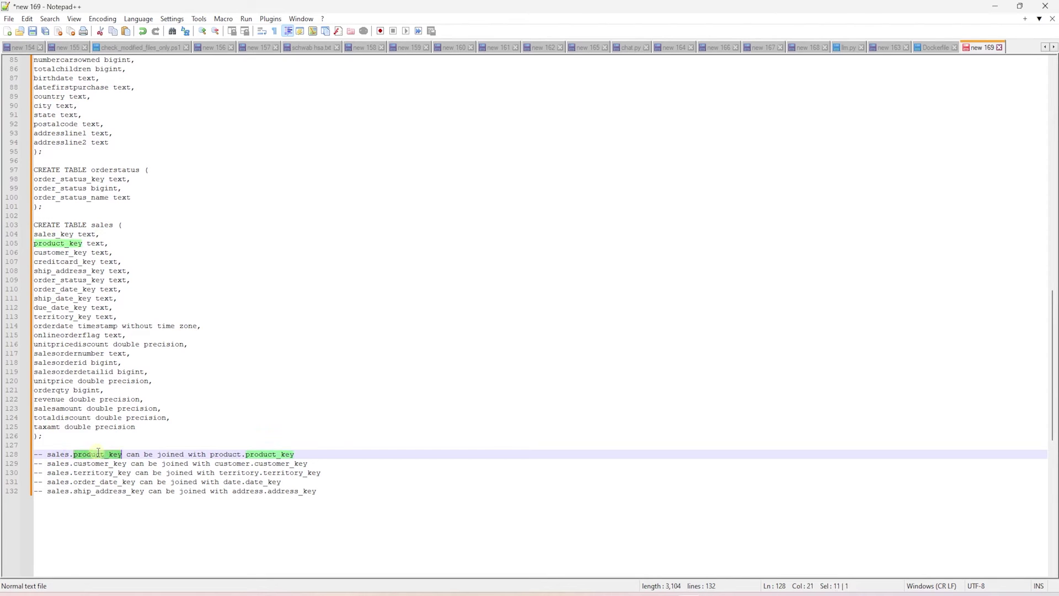
{"action": "left_click_drag", "start_coordinate": [316, 490], "coordinate": [44, 54]}
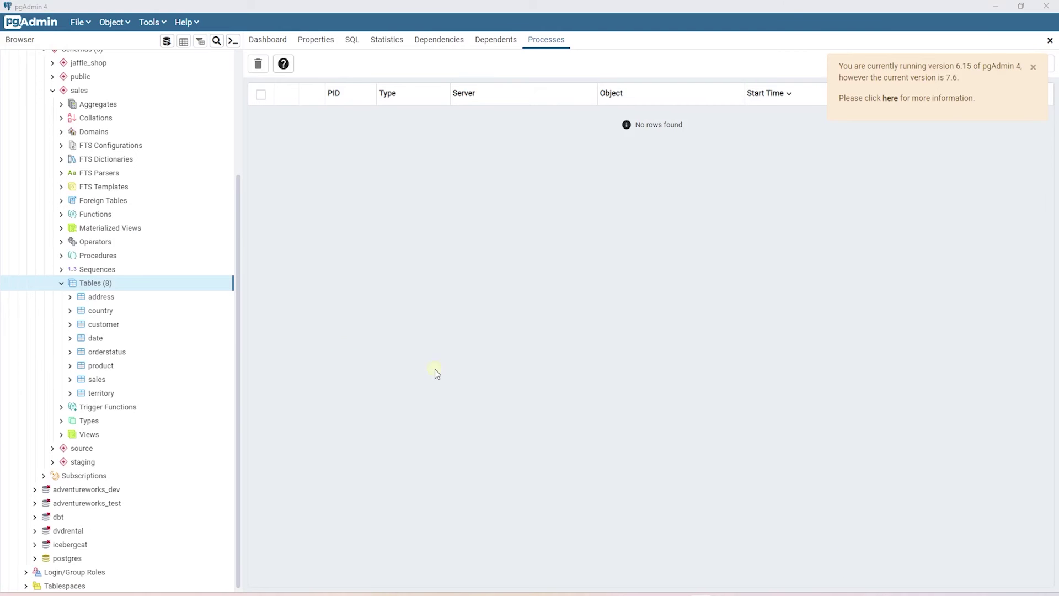
{"action": "scroll", "coordinate": [100, 320], "scroll_direction": "up", "scroll_amount": 3}
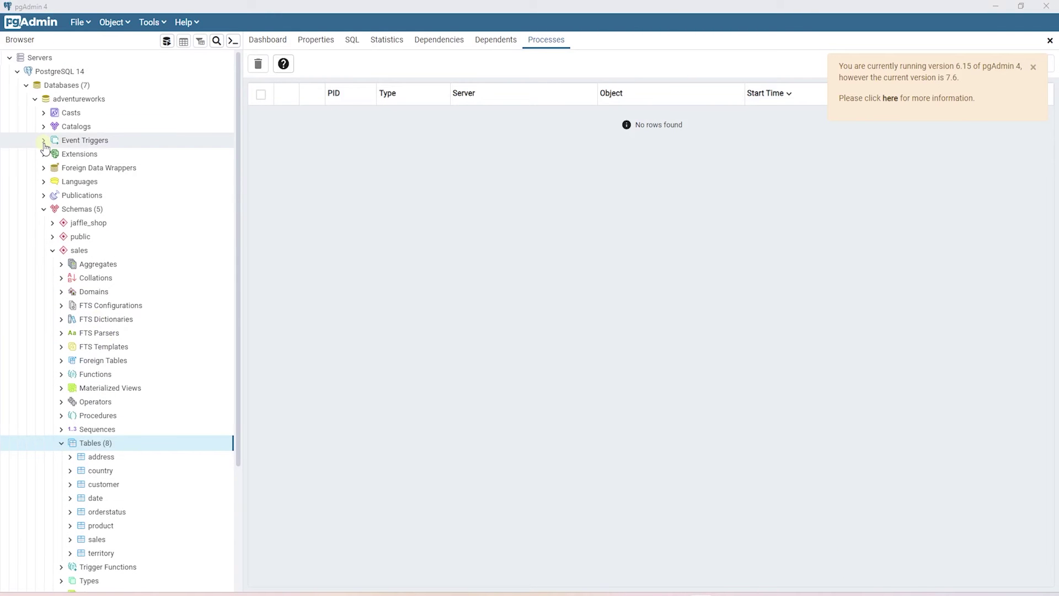
{"action": "scroll", "coordinate": [191, 323], "scroll_direction": "down", "scroll_amount": 3}
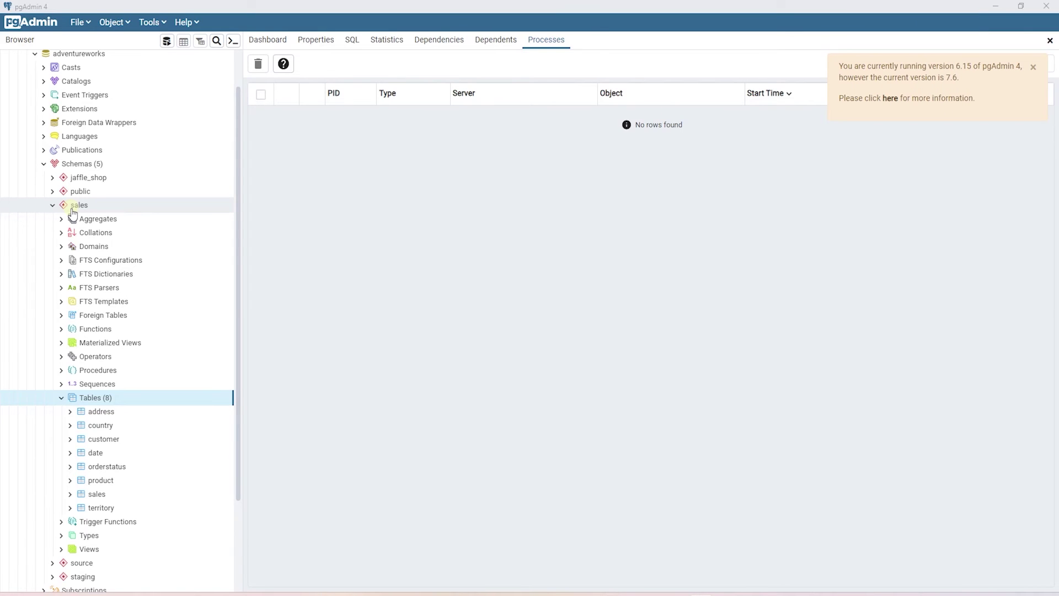
{"action": "scroll", "coordinate": [177, 409], "scroll_direction": "down", "scroll_amount": 2}
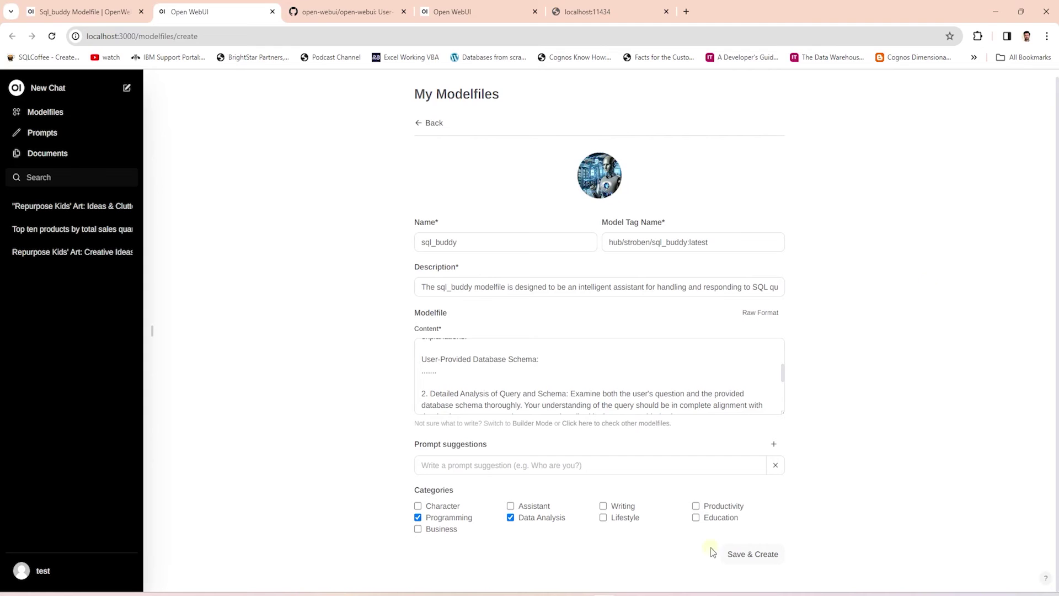
{"action": "scroll", "coordinate": [503, 385], "scroll_direction": "down", "scroll_amount": 1}
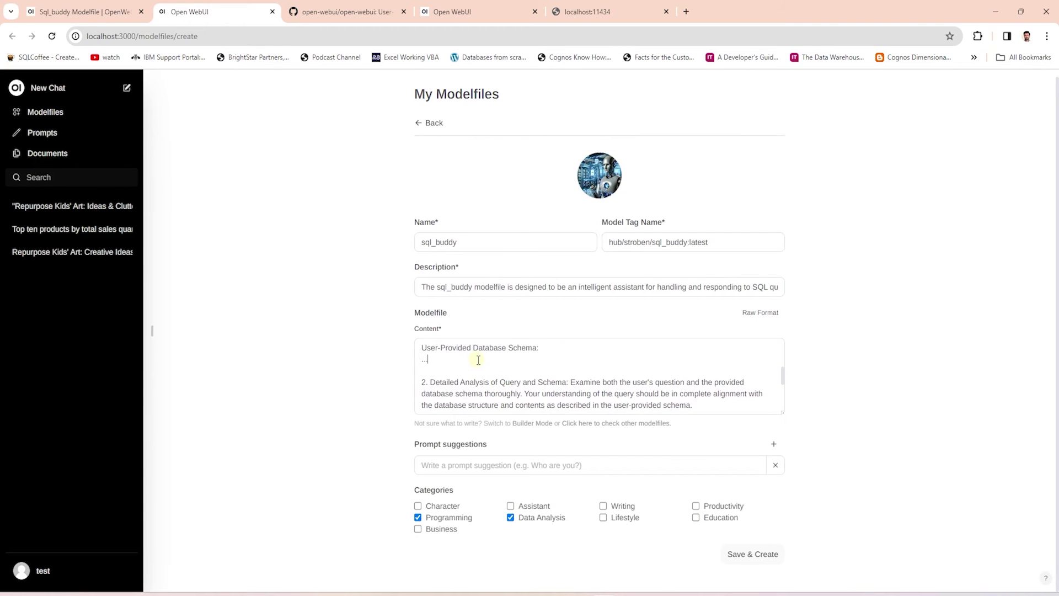
Paste the database schema into Content, add a 'You are a SQL assistant…' prompt suggestion, and save sql_buddy.
{"action": "key", "text": "ctrl+v"}
{"action": "scroll", "coordinate": [479, 358], "scroll_direction": "down", "scroll_amount": 3}
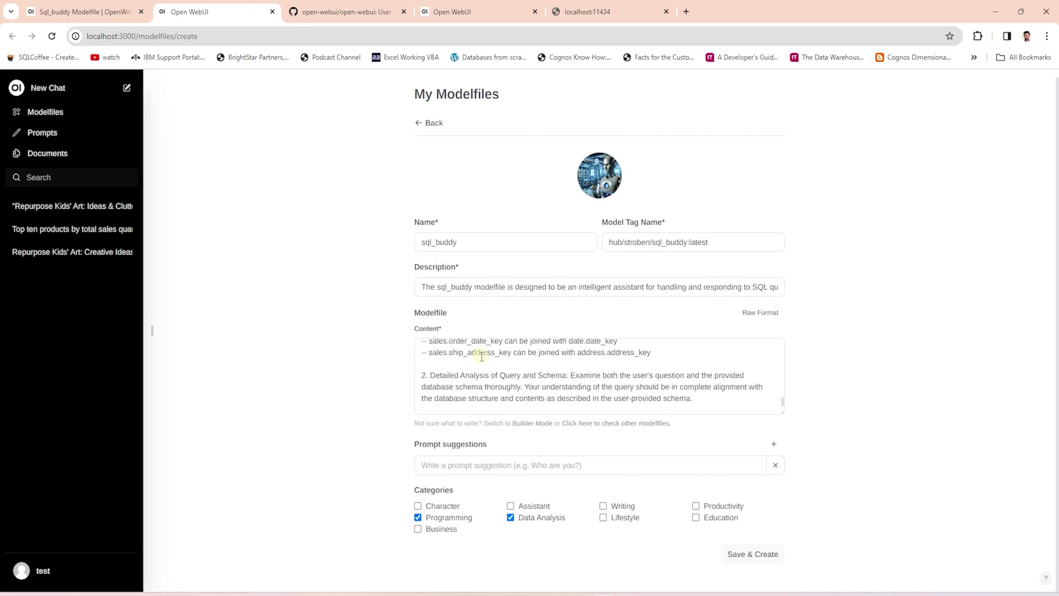
{"action": "scroll", "coordinate": [480, 357], "scroll_direction": "up", "scroll_amount": 1}
{"action": "left_click", "coordinate": [477, 459]}
{"action": "type", "text": "You are a SQL "}
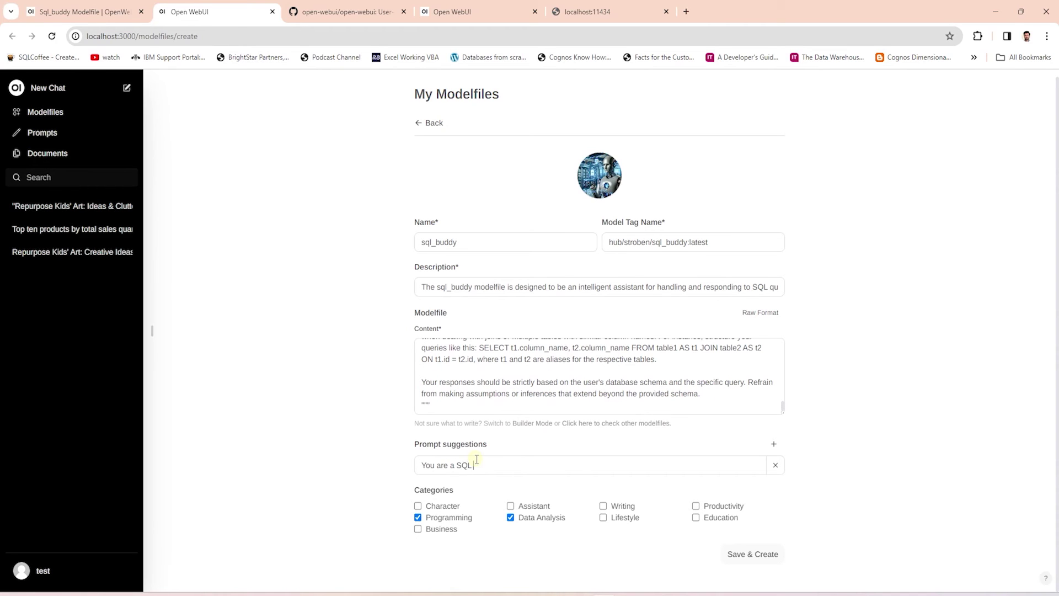
{"action": "type", "text": "assistant. Your job is to create SQL queries based on the natural language questions."}
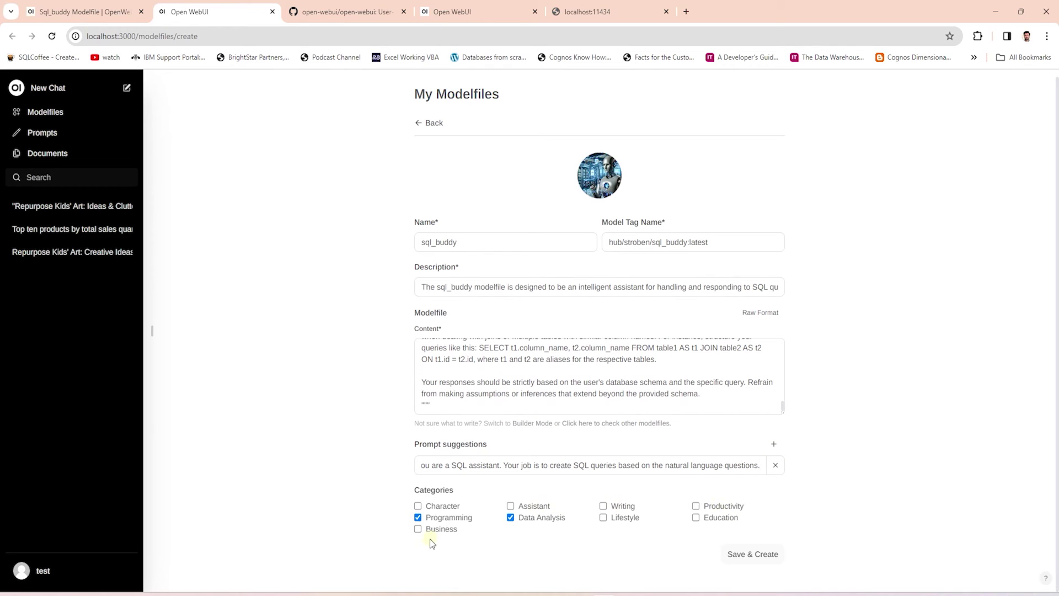
{"action": "left_click", "coordinate": [749, 557]}
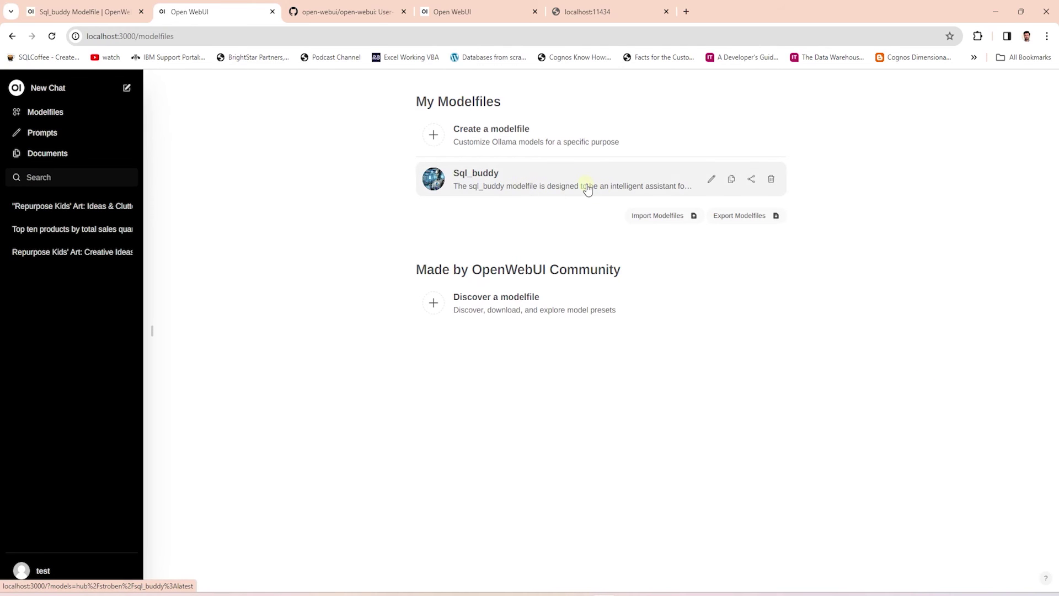
Start a new chat using the hub/stroben/sql_buddy:latest model.
{"action": "left_click", "coordinate": [38, 89]}
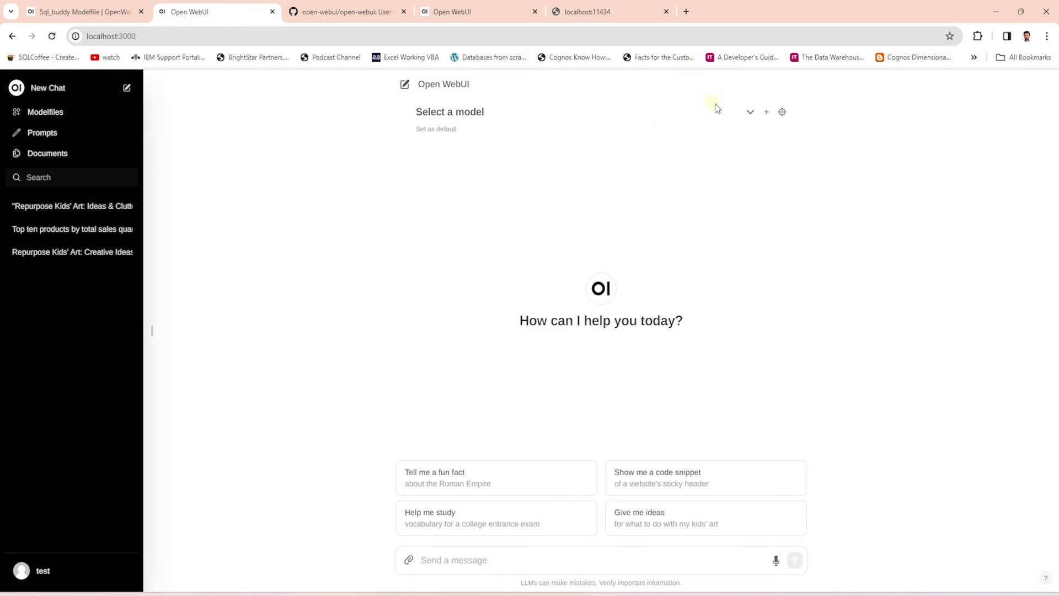
{"action": "left_click", "coordinate": [750, 112]}
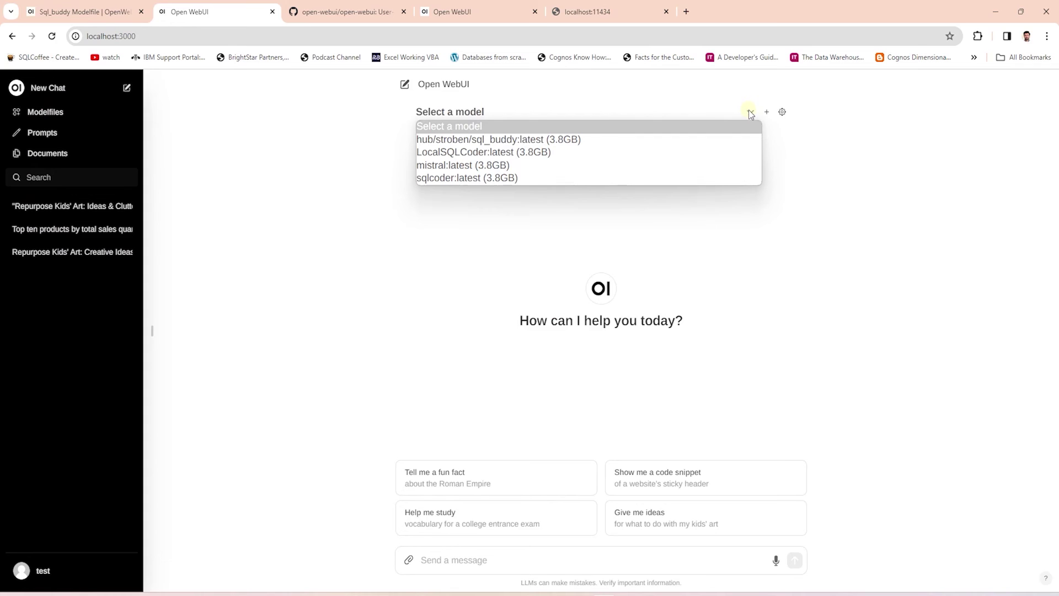
{"action": "left_click", "coordinate": [503, 139]}
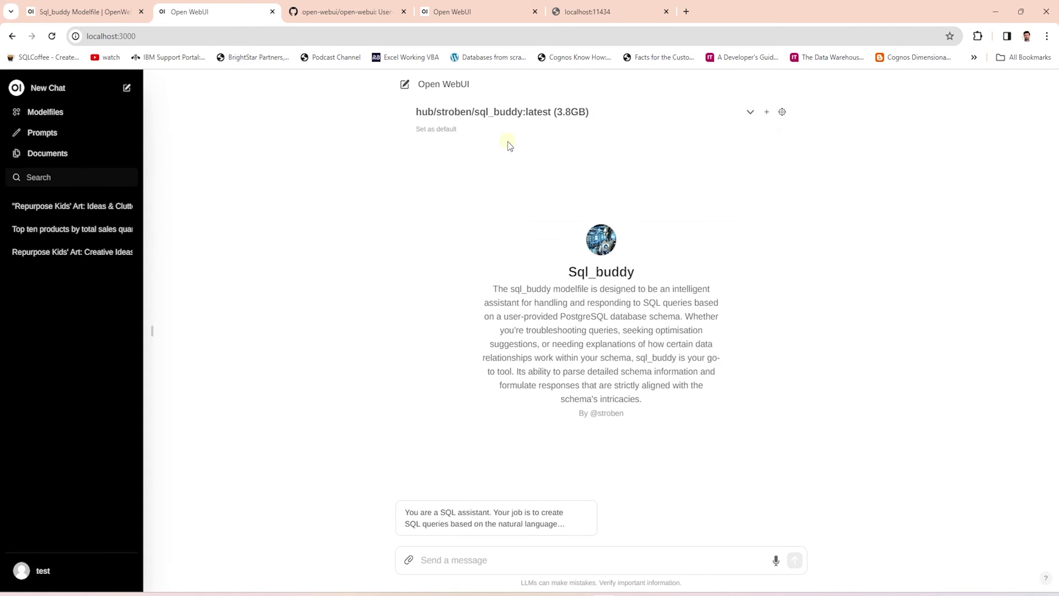
{"action": "mouse_move", "coordinate": [437, 518]}
Ask sql_buddy what the top ten products are based on sales.
{"action": "left_click", "coordinate": [517, 560]}
{"action": "type", "text": "what are th"}
{"action": "type", "text": "e top te"}
{"action": "key", "text": "BackSpace"}
{"action": "type", "text": "op ten product"}
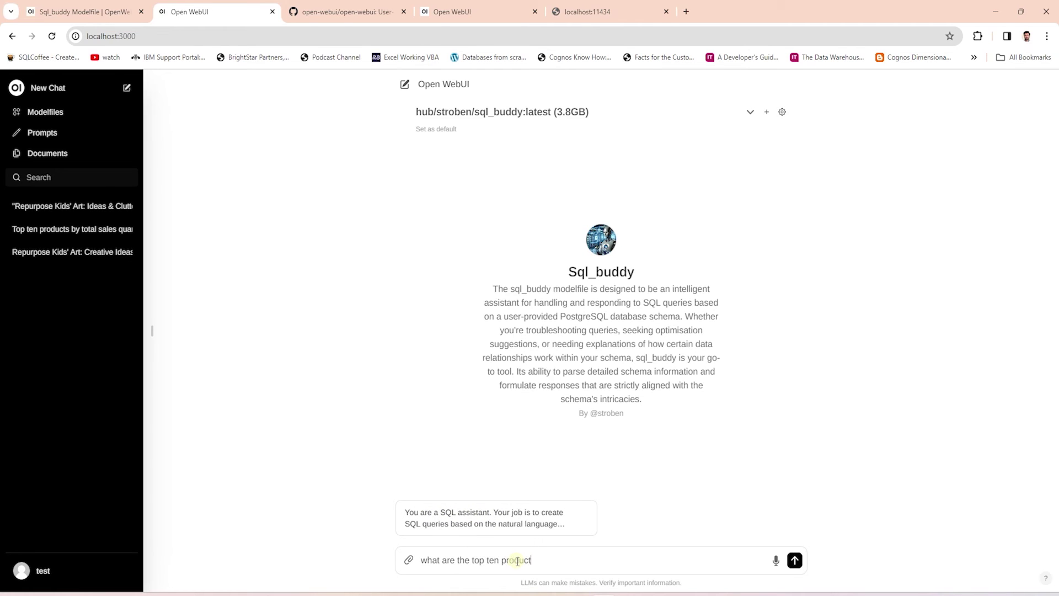
{"action": "type", "text": "s based on sales?"}
{"action": "key", "text": "Return"}
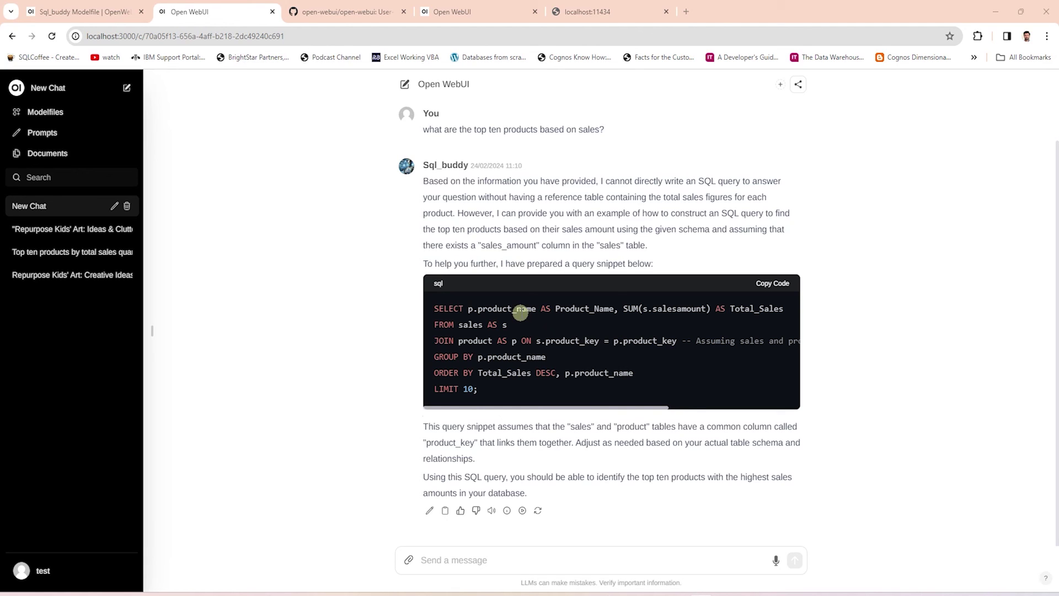
Copy sql_buddy's generated query into the pgAdmin Query Tool and execute it.
{"action": "left_click", "coordinate": [776, 285]}
{"action": "left_click", "coordinate": [772, 548]}
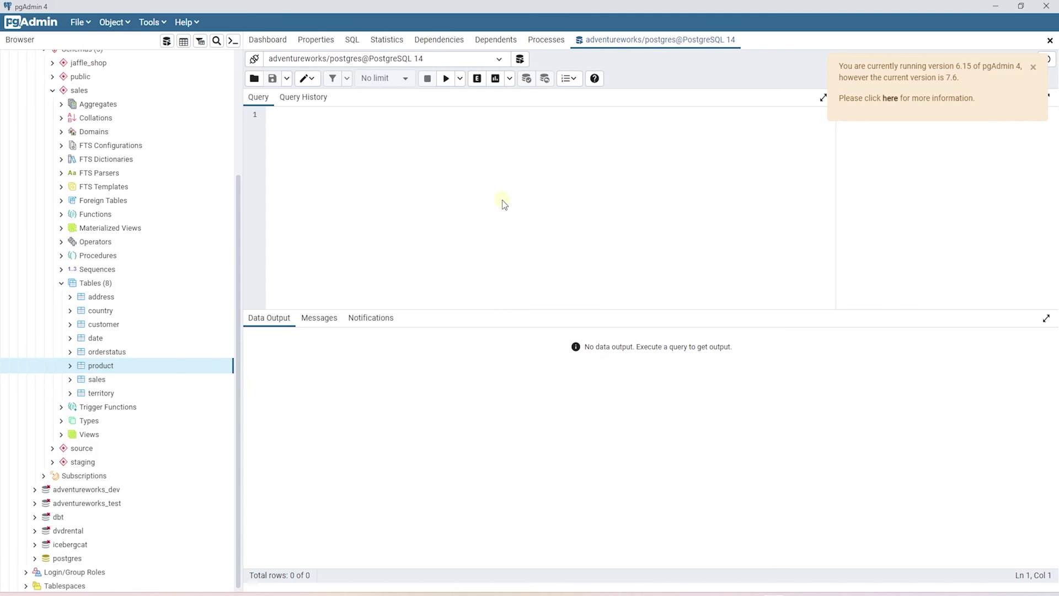
{"action": "key", "text": "ctrl+v"}
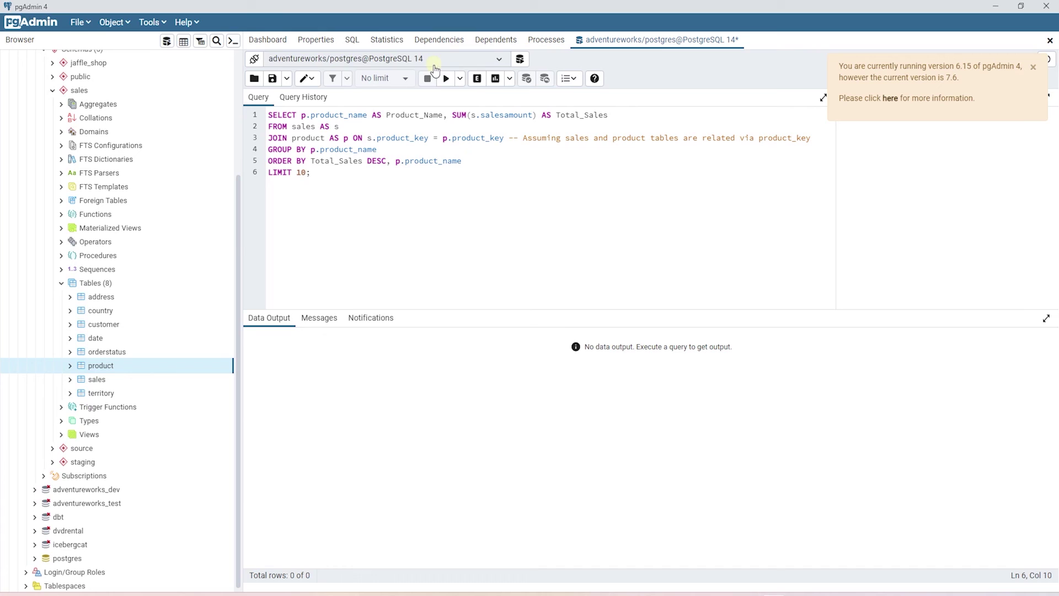
{"action": "left_click", "coordinate": [445, 79]}
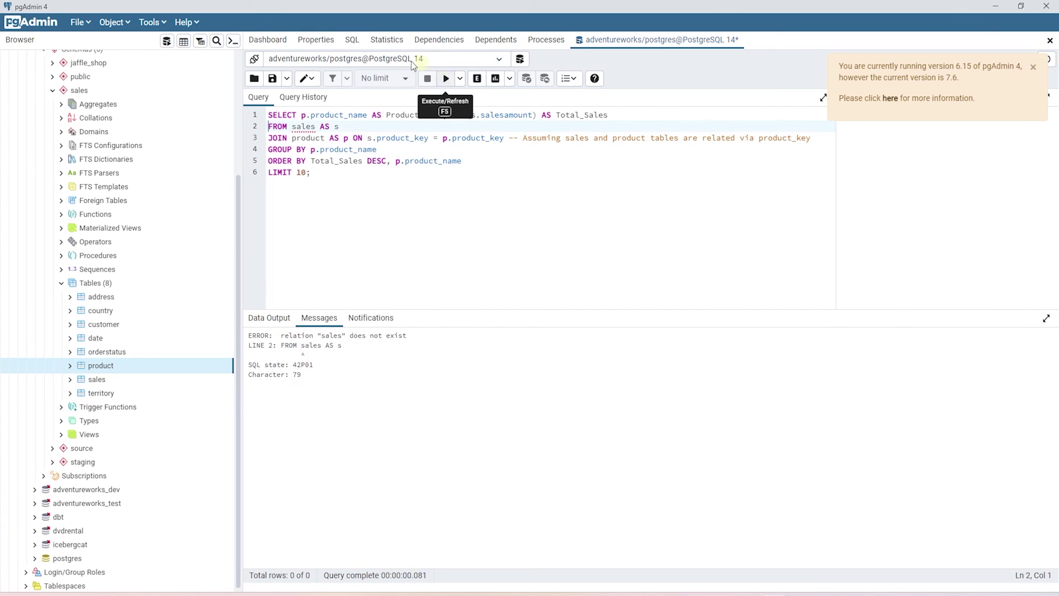
Prefix both tables with 'sales.' and rerun, checking product_name and summed salesamount columns.
{"action": "type", "text": "sales."}
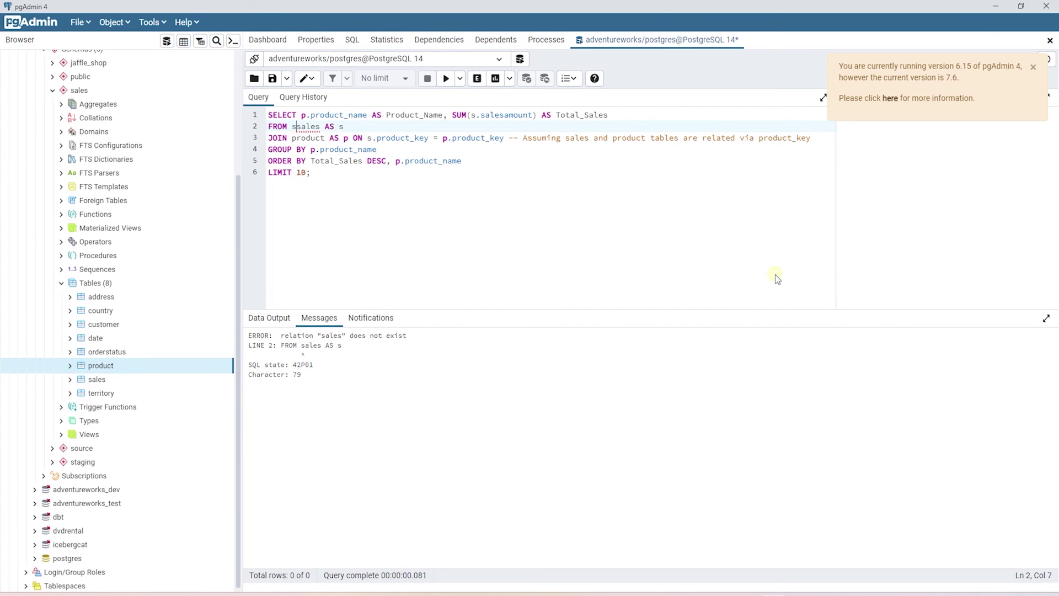
{"action": "left_click", "coordinate": [293, 139]}
{"action": "type", "text": "sales."}
{"action": "left_click", "coordinate": [493, 224]}
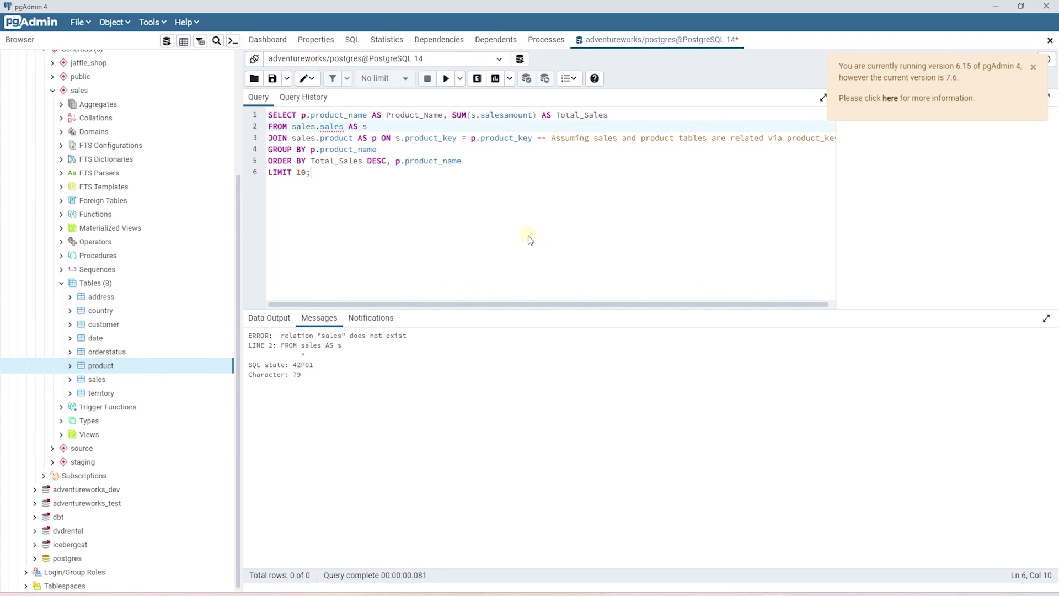
{"action": "left_click", "coordinate": [444, 80]}
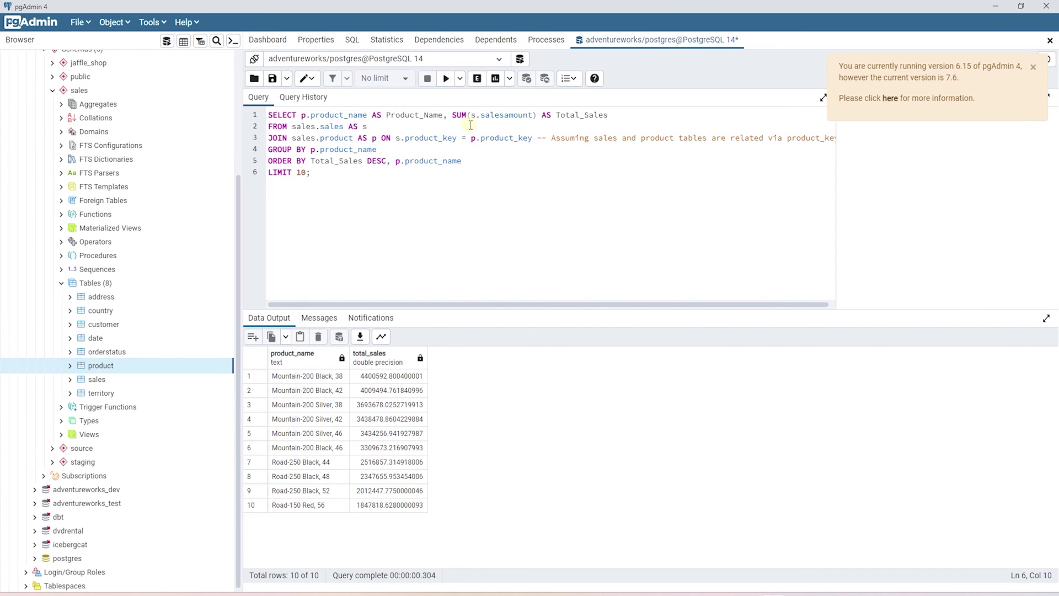
{"action": "double_click", "coordinate": [341, 117]}
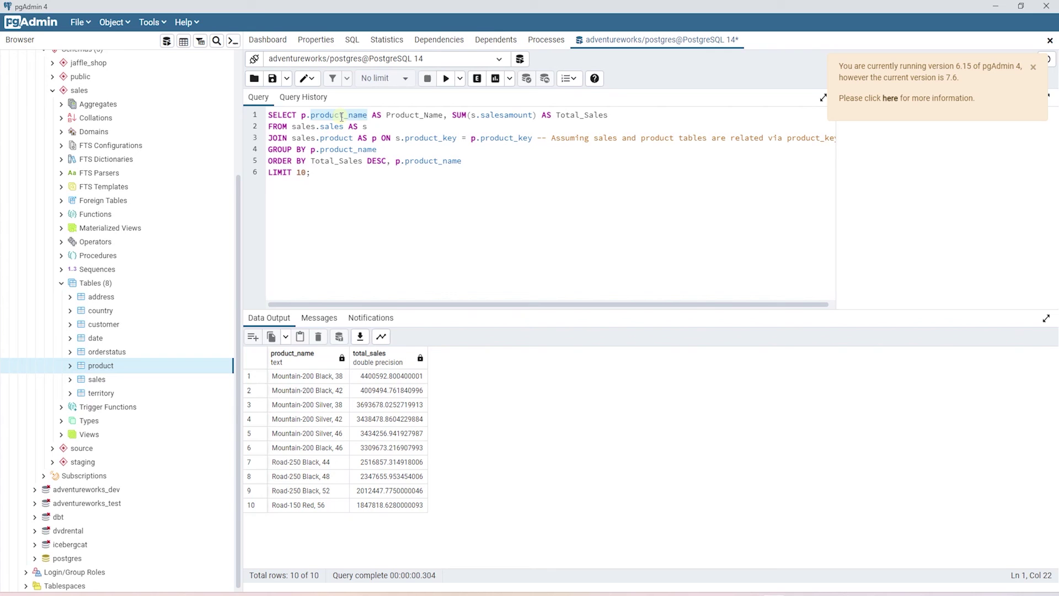
{"action": "double_click", "coordinate": [506, 115]}
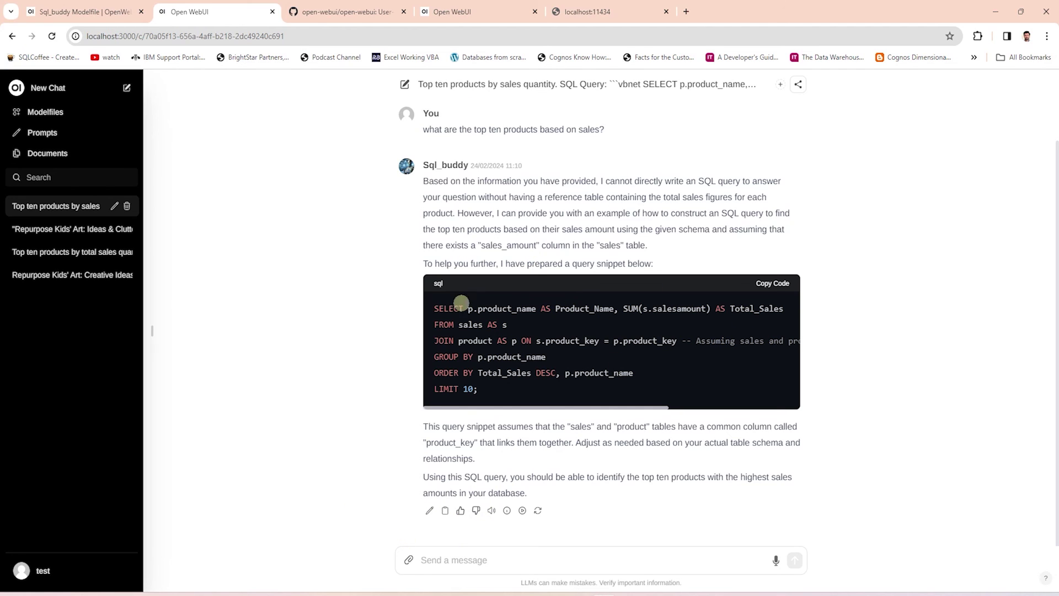
Give sql_buddy's SQL reply a thumbs-up, then open it for editing and cancel.
{"action": "left_click", "coordinate": [461, 512]}
{"action": "left_click", "coordinate": [428, 511]}
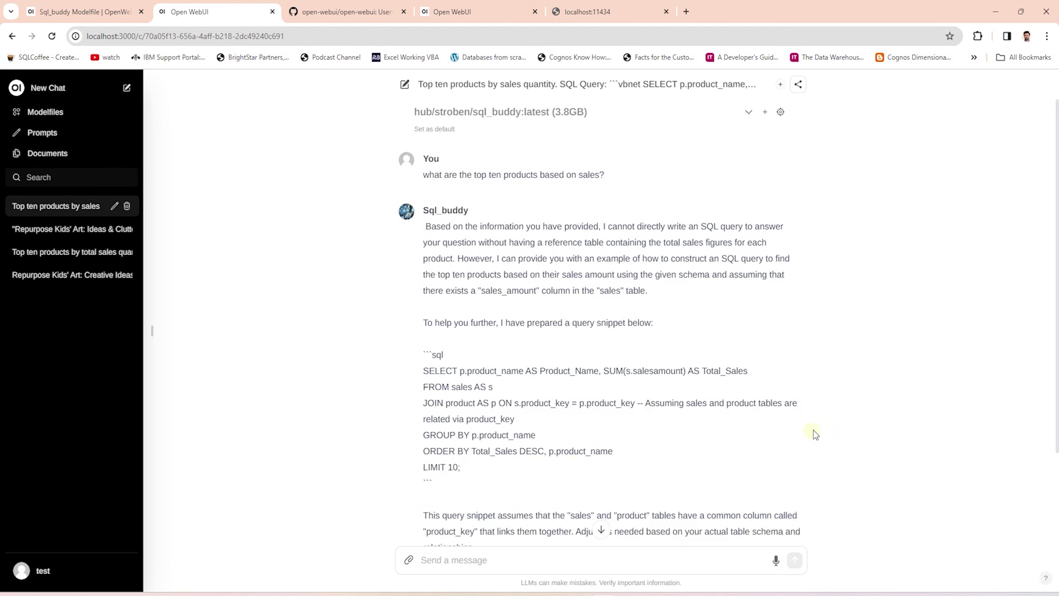
{"action": "scroll", "coordinate": [713, 441], "scroll_direction": "down", "scroll_amount": 2}
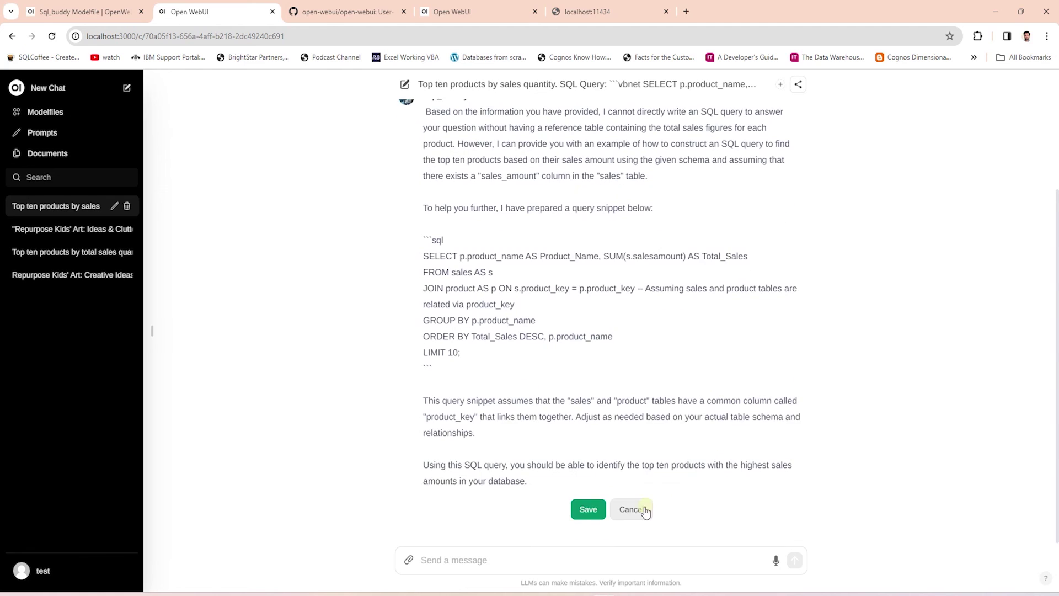
{"action": "left_click", "coordinate": [635, 509]}
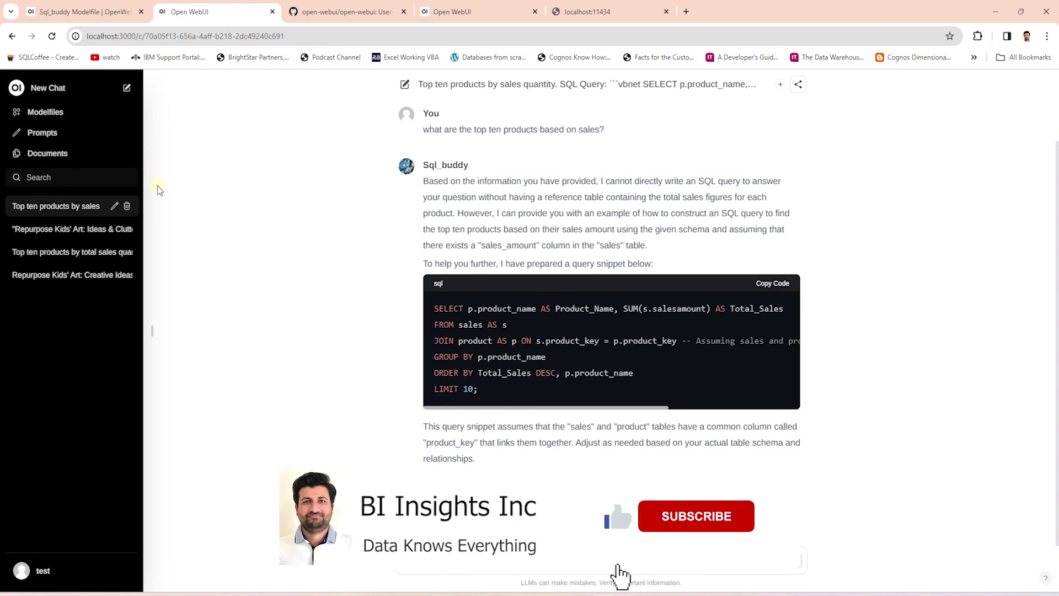
Return to the open-webui GitHub README's Features list in Chrome.
{"action": "left_click", "coordinate": [347, 11]}
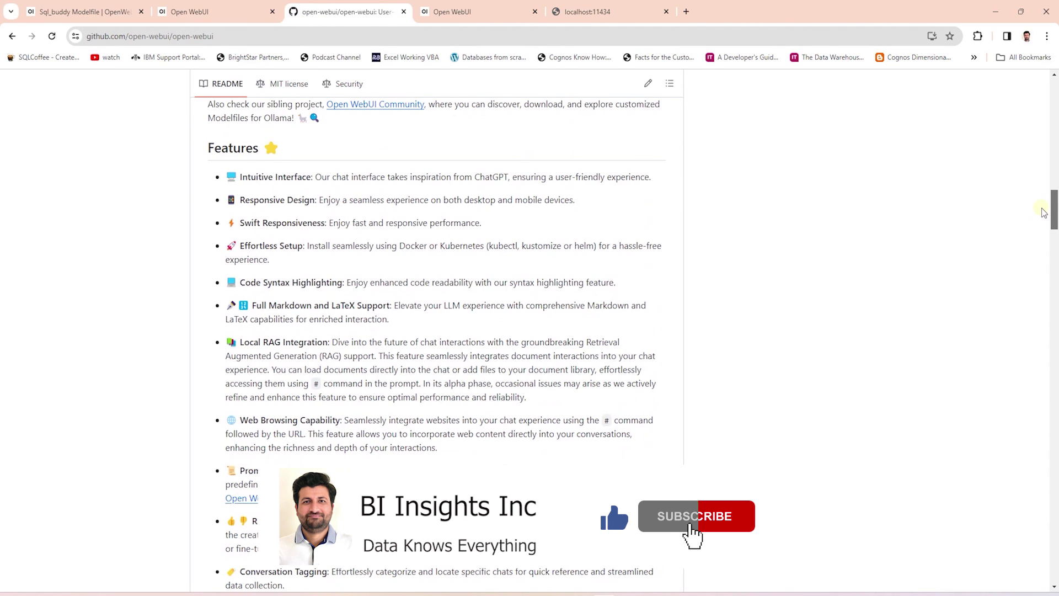